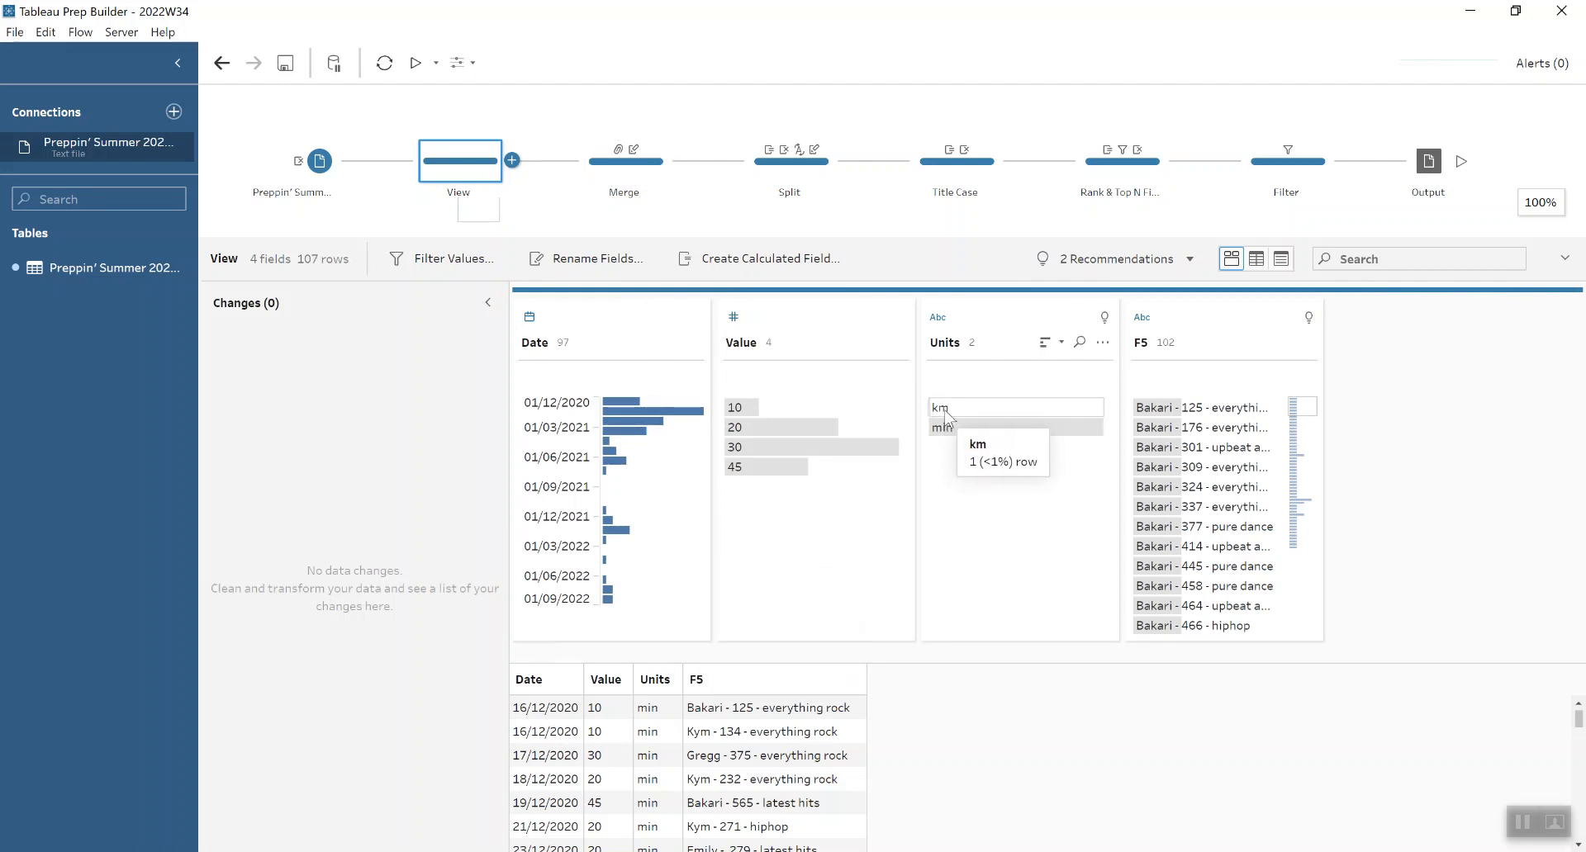
# Open the Merge step and examine the merged value in its Units field.
pyautogui.click(623, 169)
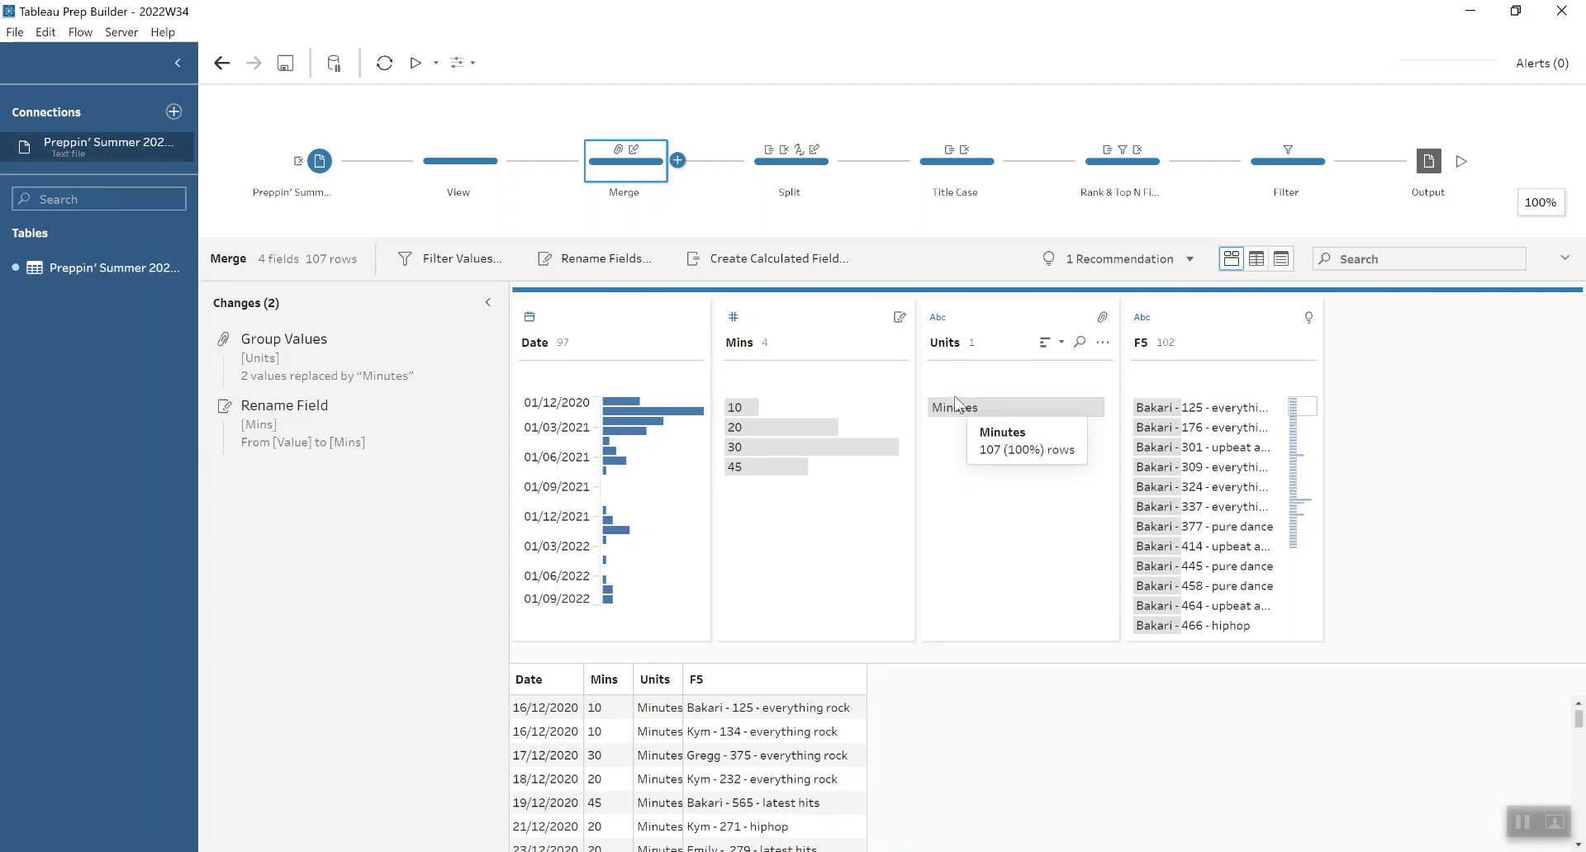
pyautogui.click(968, 408)
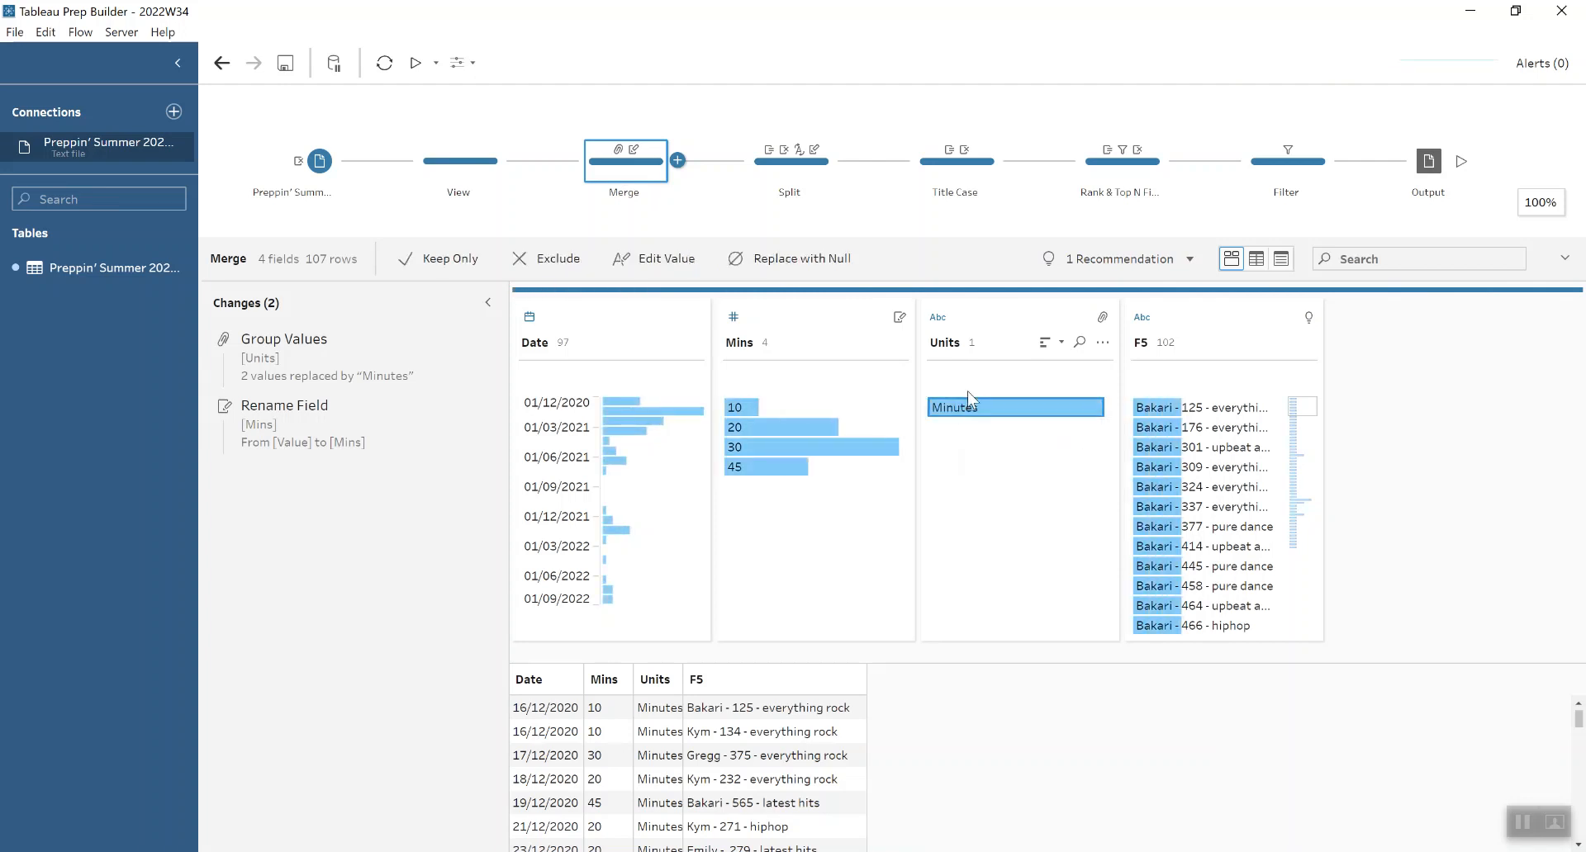
pyautogui.click(977, 446)
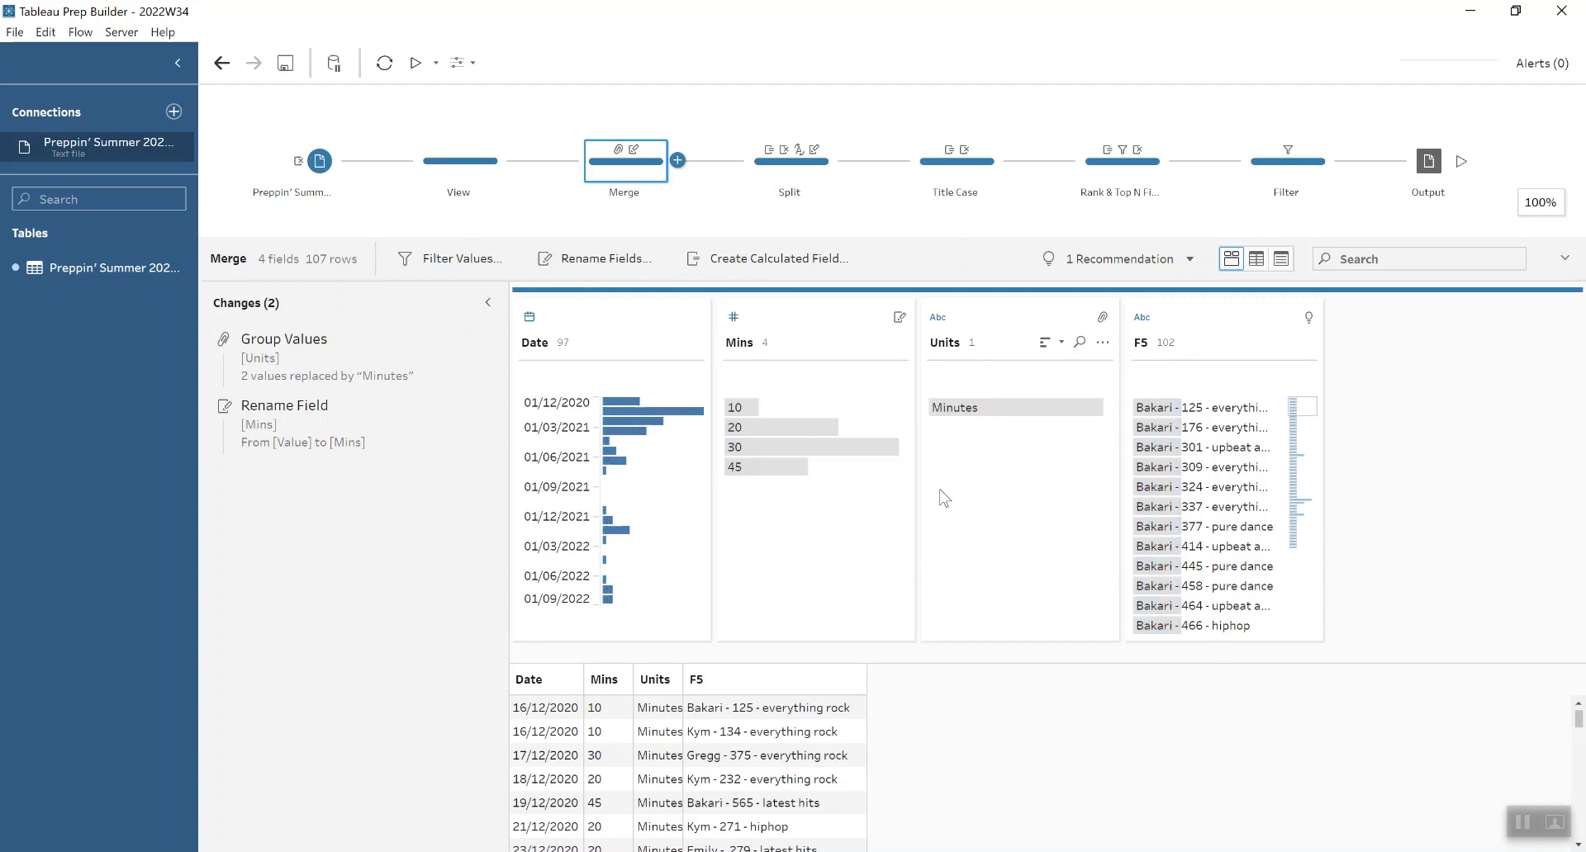
# Try grouping the km and min values of the Units field in the View step, and remove that grouping.
pyautogui.click(485, 161)
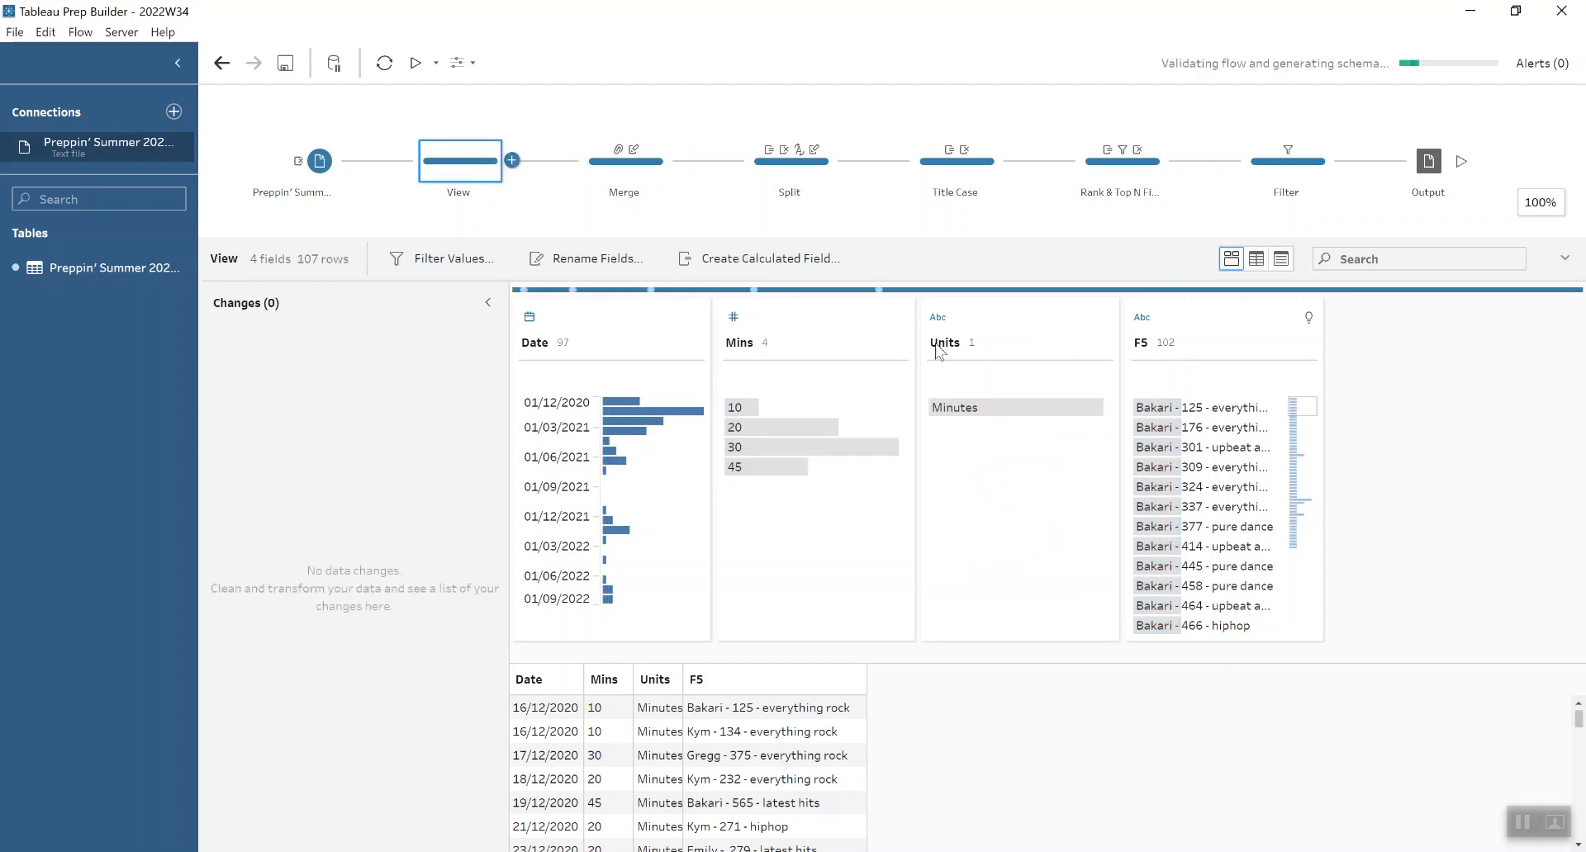
pyautogui.click(973, 408)
pyautogui.keyDown('ctrl'); pyautogui.click(975, 428); pyautogui.keyUp('ctrl')
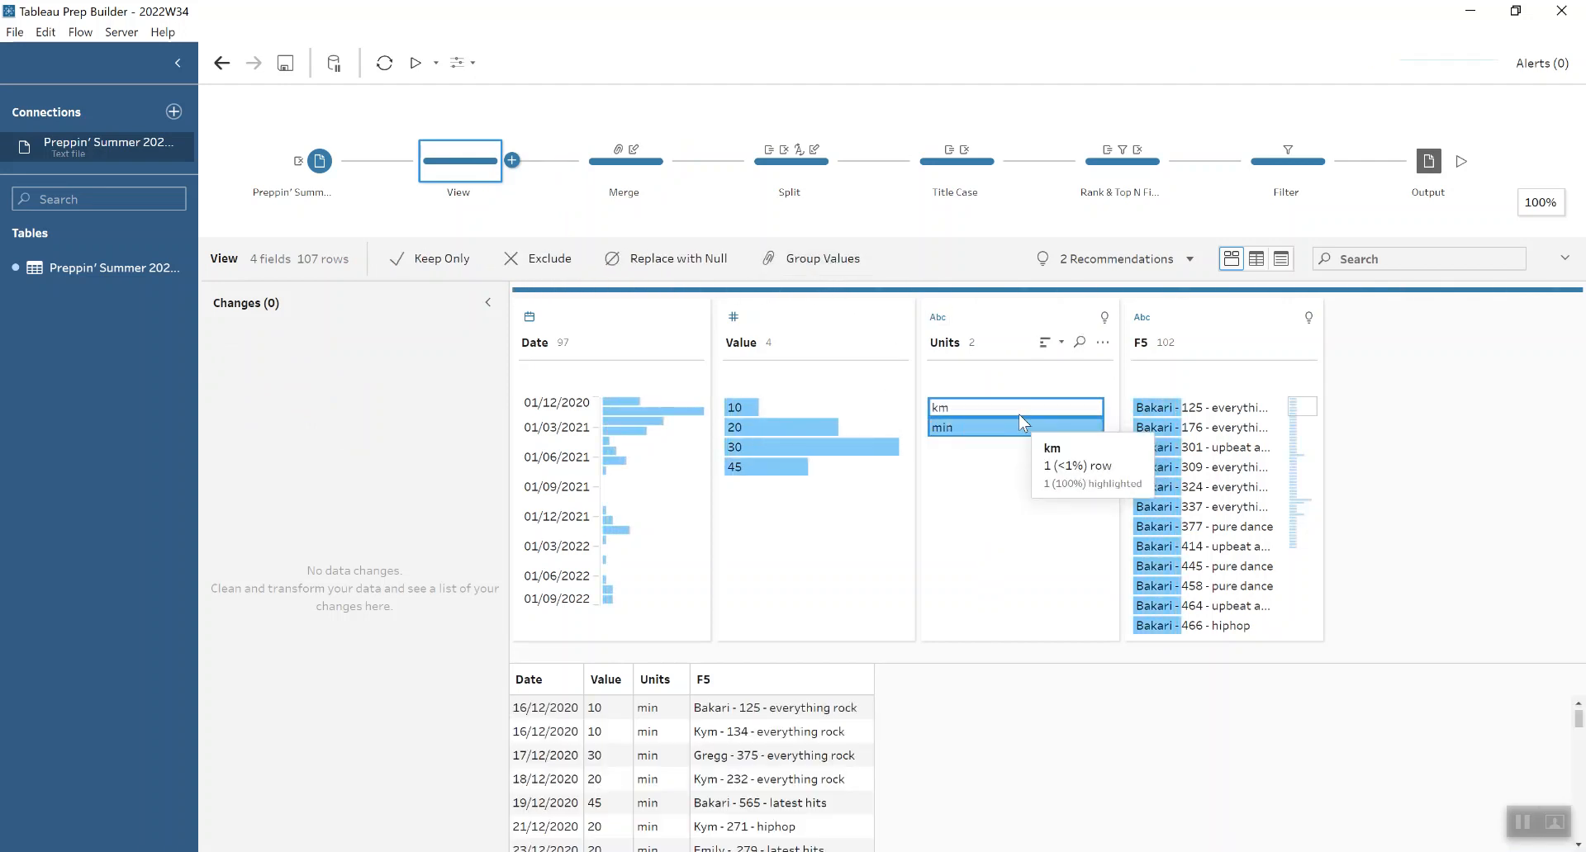
pyautogui.click(766, 256)
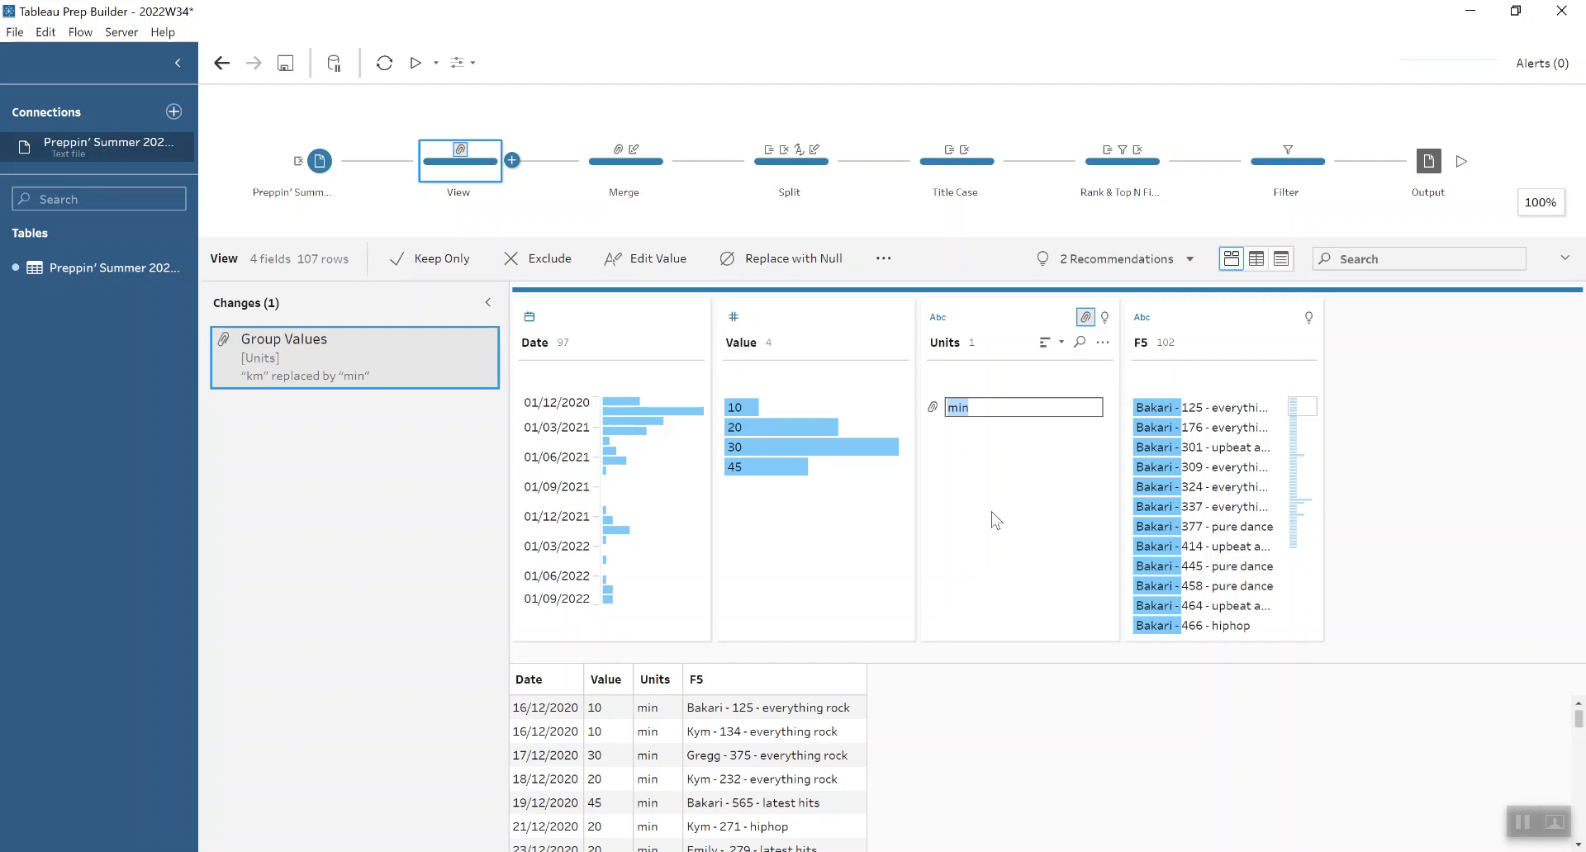
pyautogui.moveTo(471, 344)
pyautogui.click(487, 341)
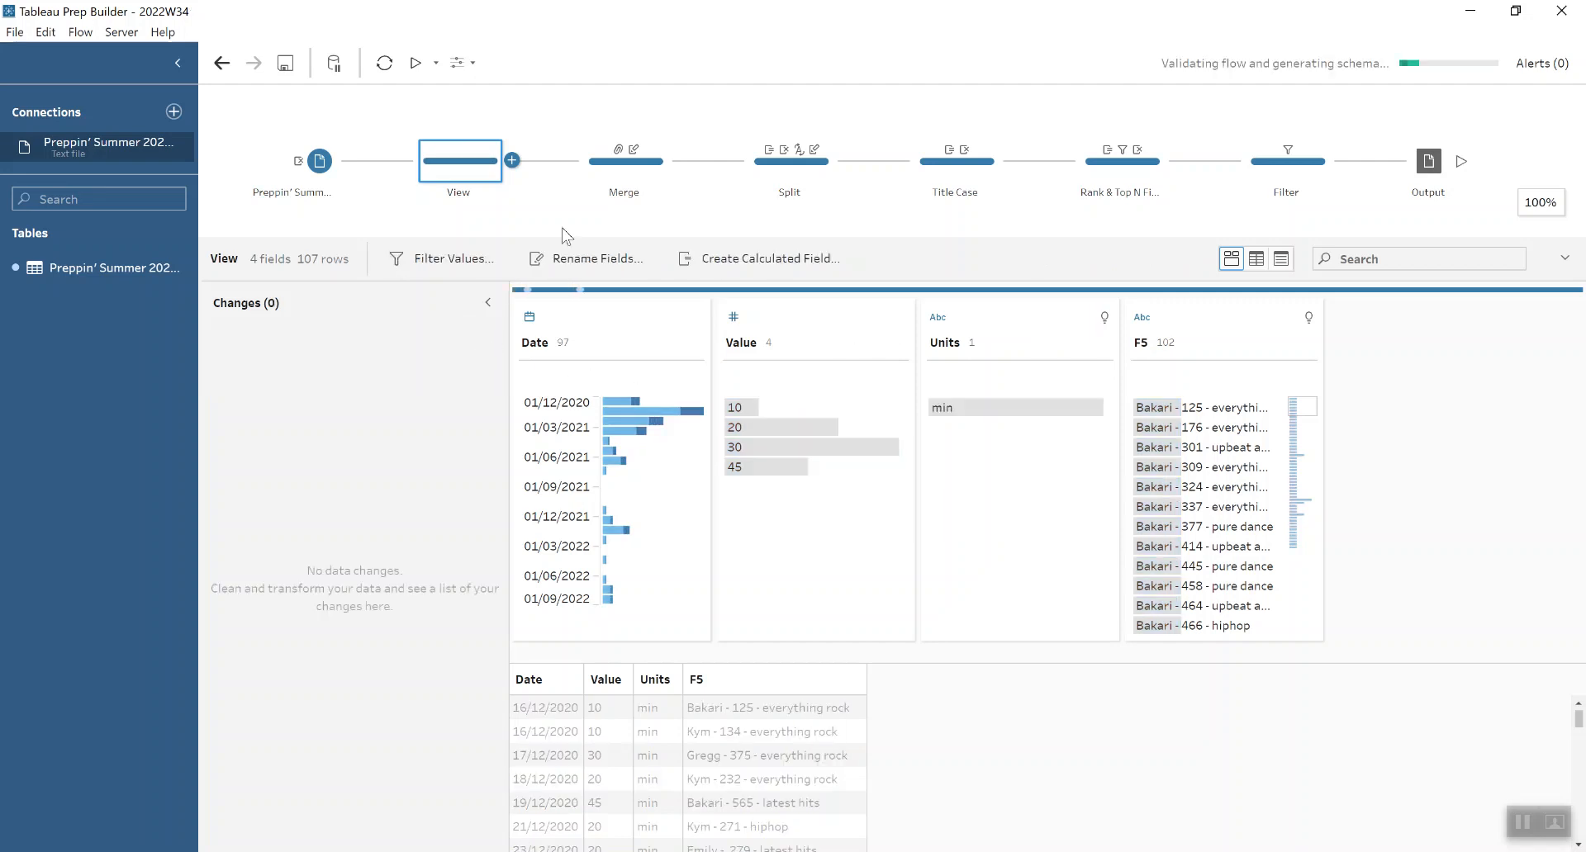
# Review the Split step at its first calculated field and look at the split options for the F5 field.
pyautogui.click(605, 171)
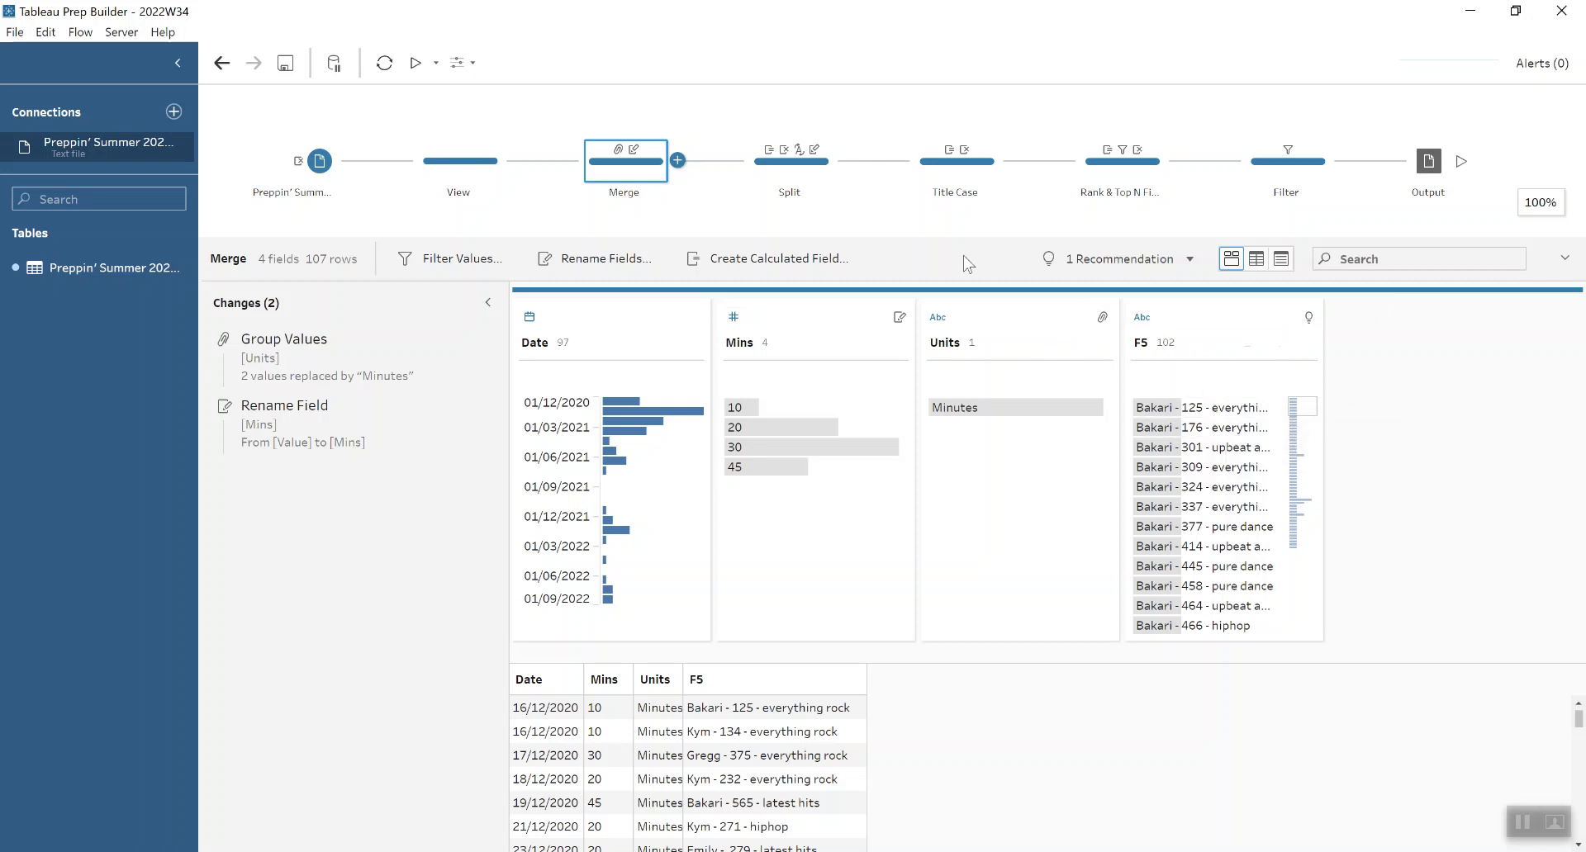
pyautogui.click(805, 175)
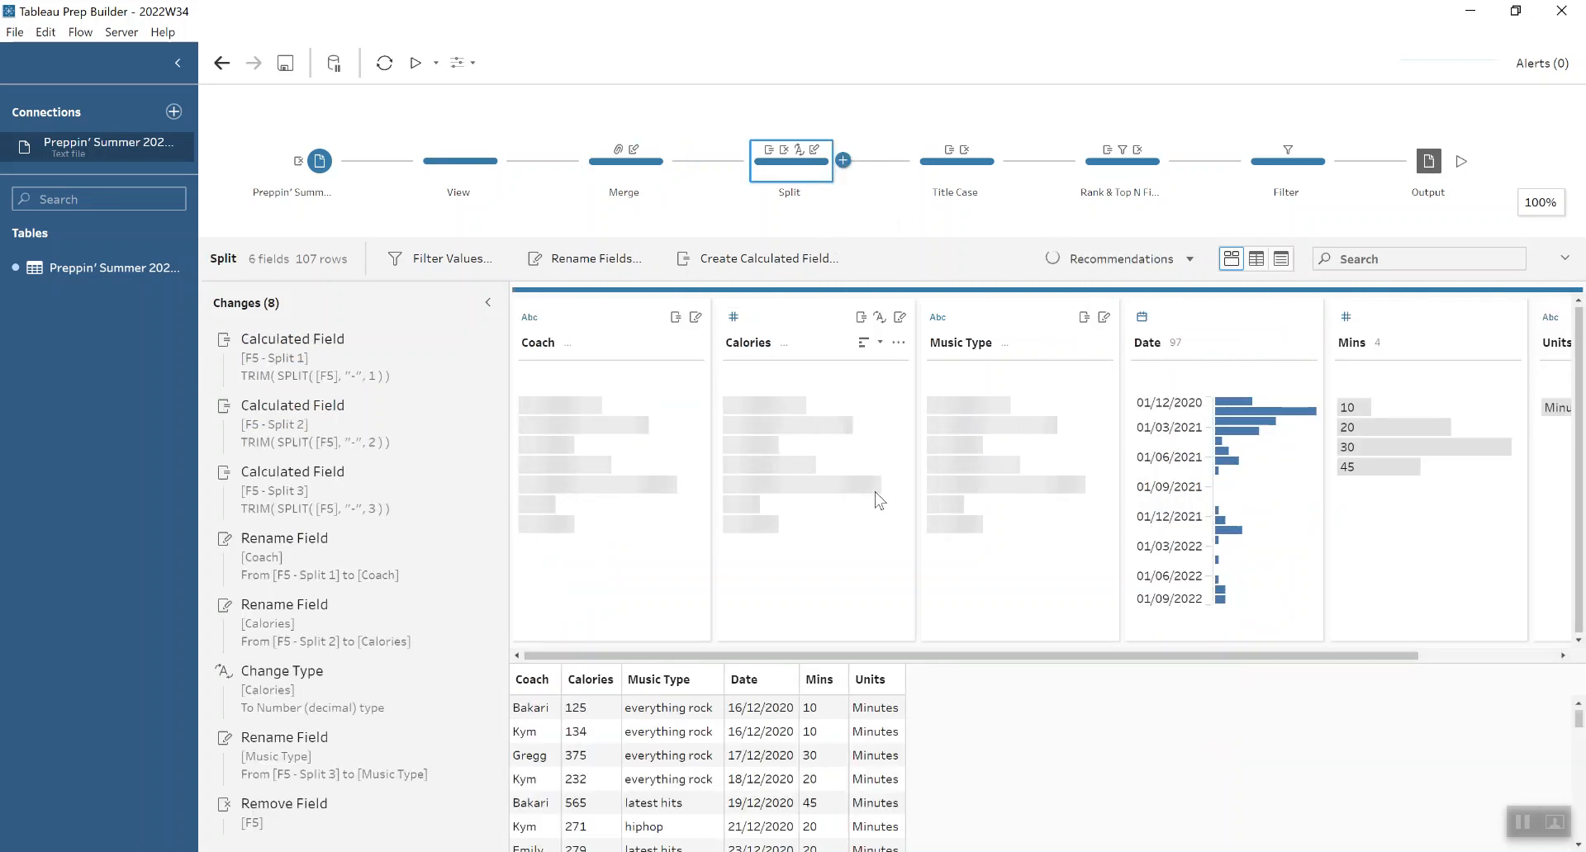
pyautogui.click(293, 347)
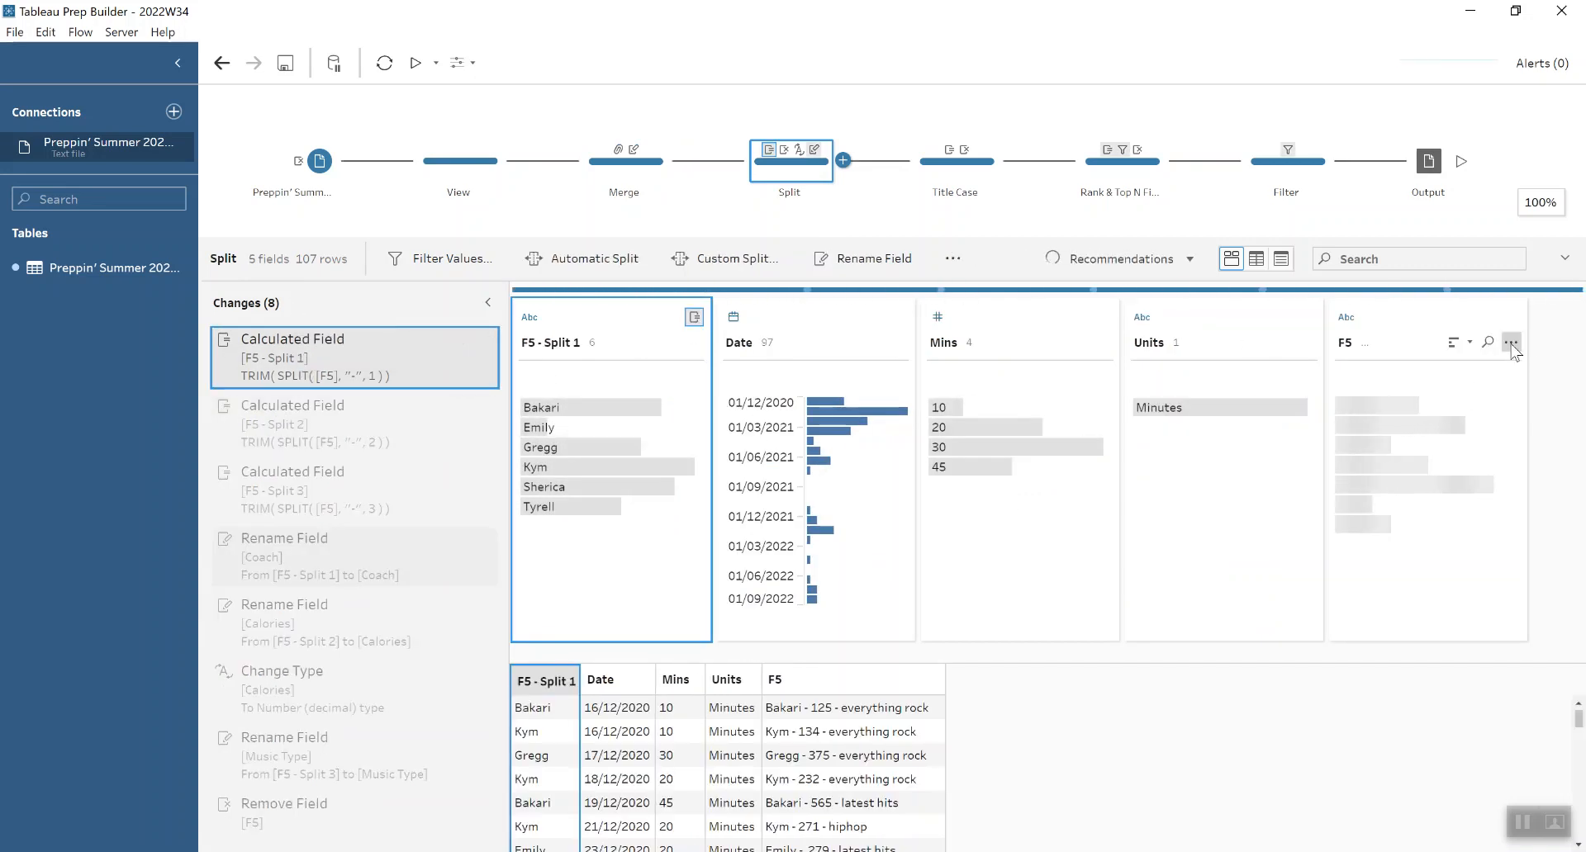
pyautogui.click(1510, 343)
pyautogui.moveTo(1495, 434)
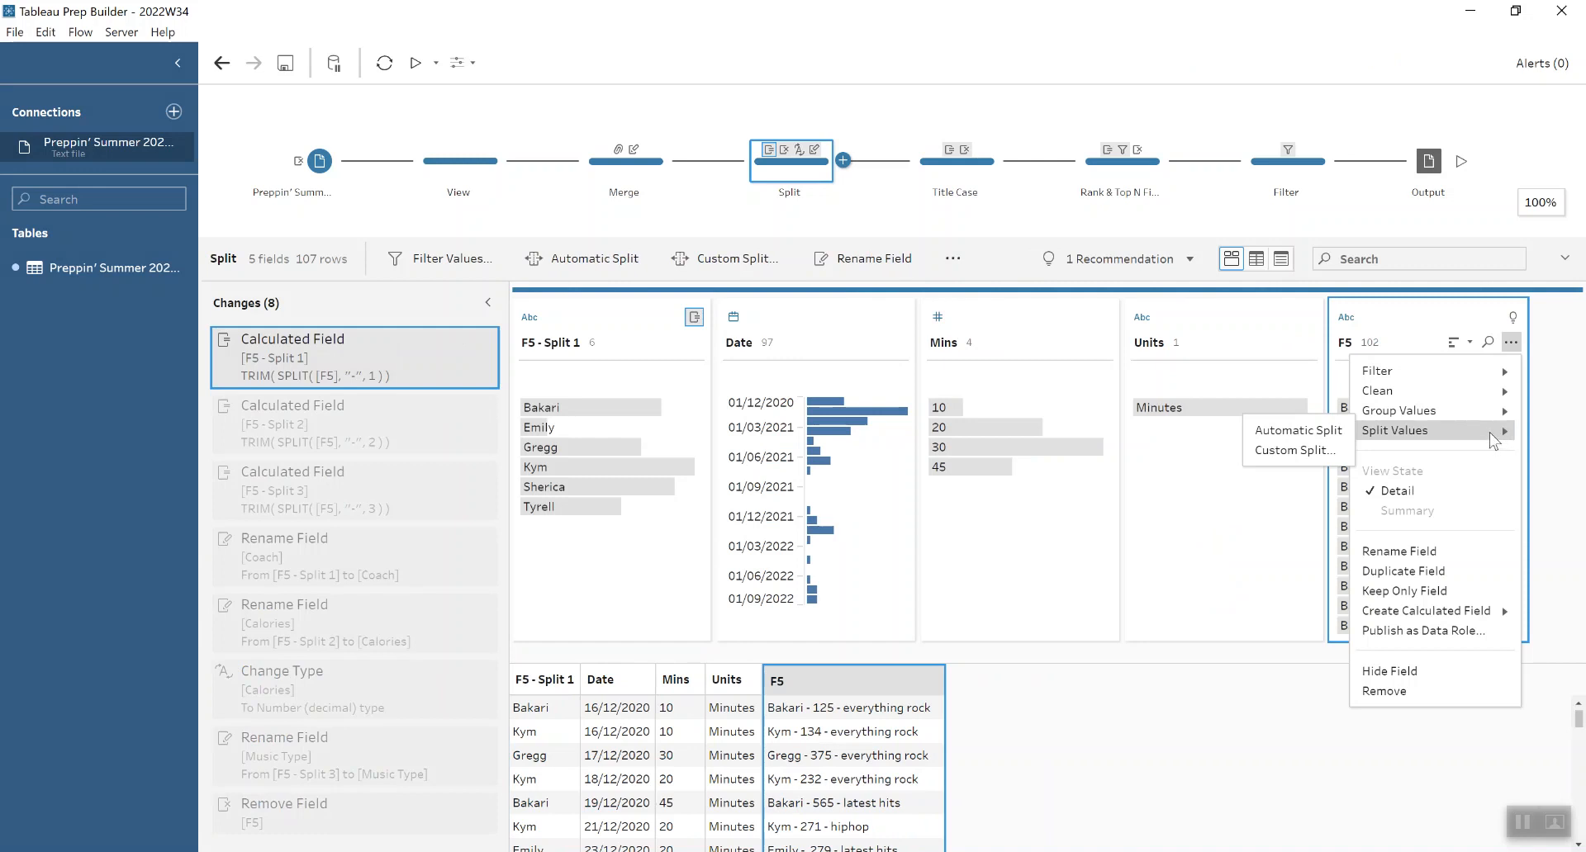
pyautogui.click(1511, 343)
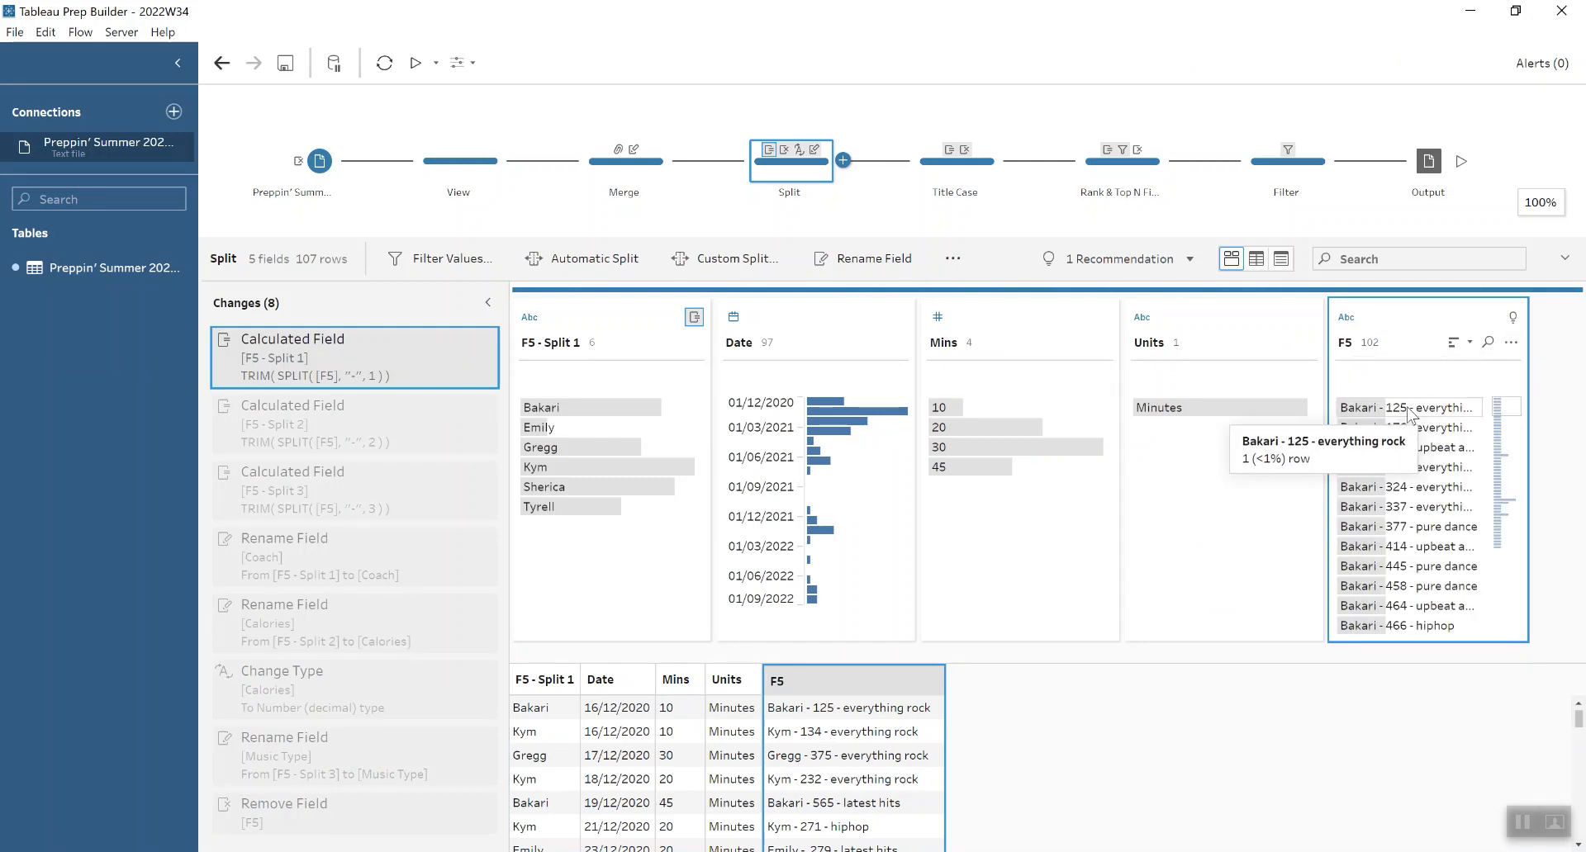
# Examine the Split step at its third calculated field, the data type options for F5 - Split 2, and the Remove Field change for F5.
pyautogui.click(351, 497)
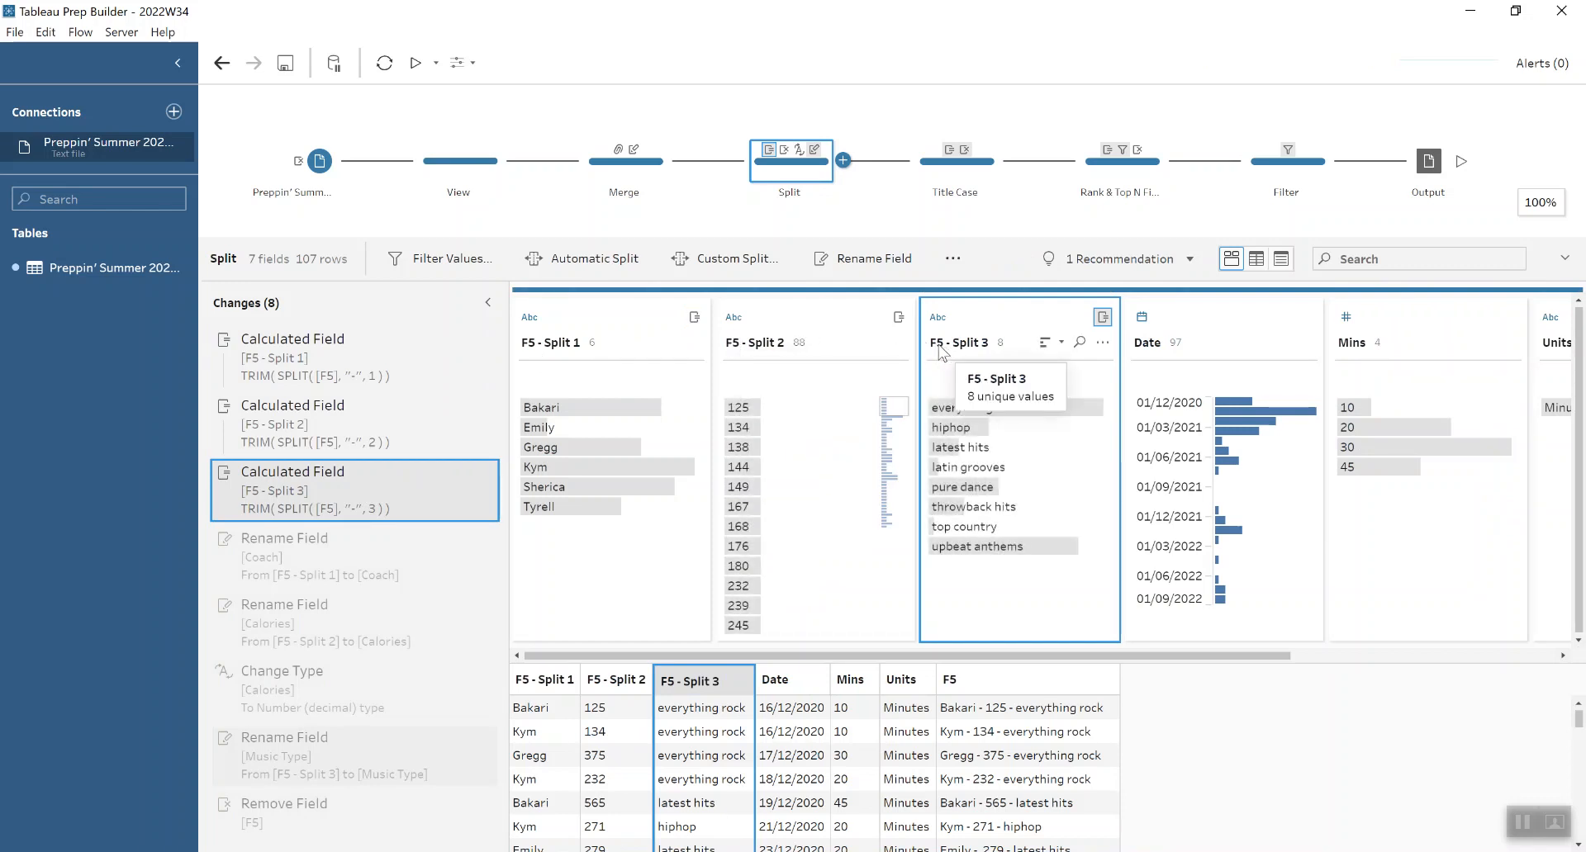
pyautogui.click(735, 317)
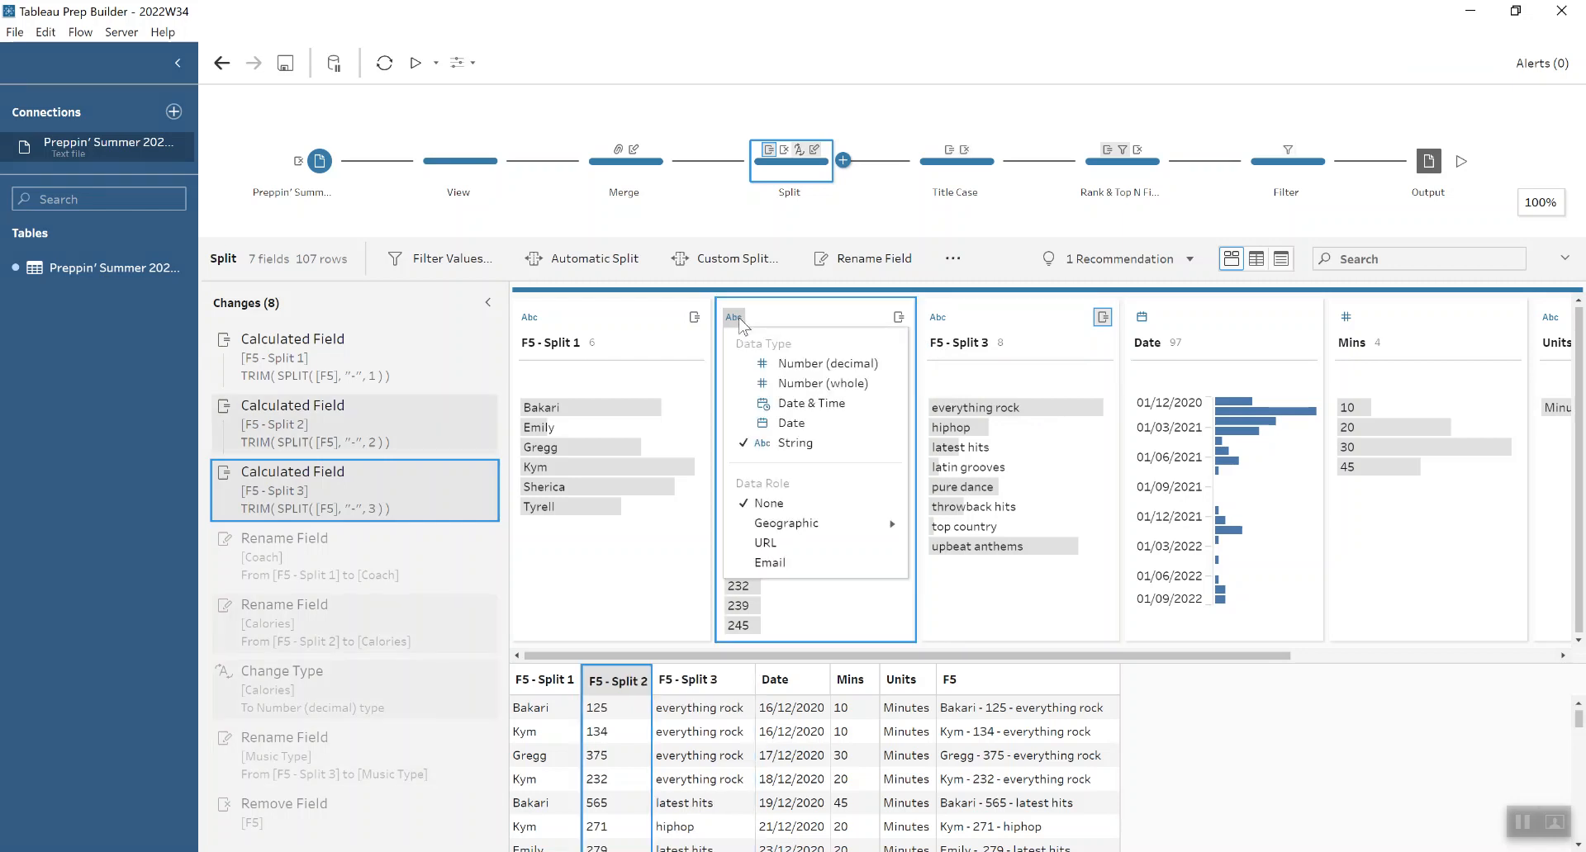
pyautogui.click(739, 320)
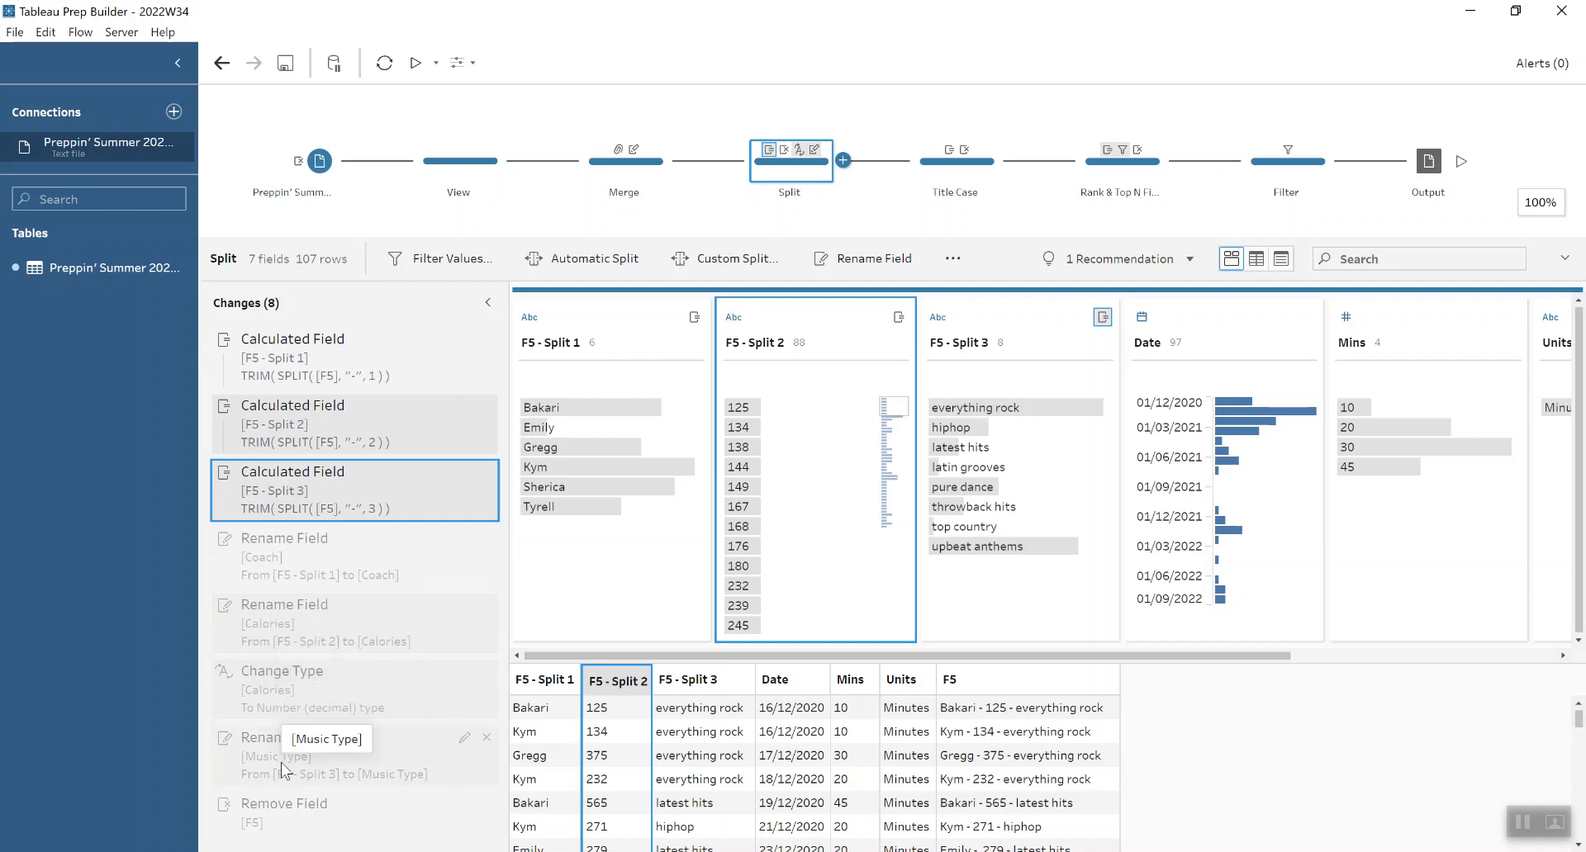
pyautogui.click(287, 810)
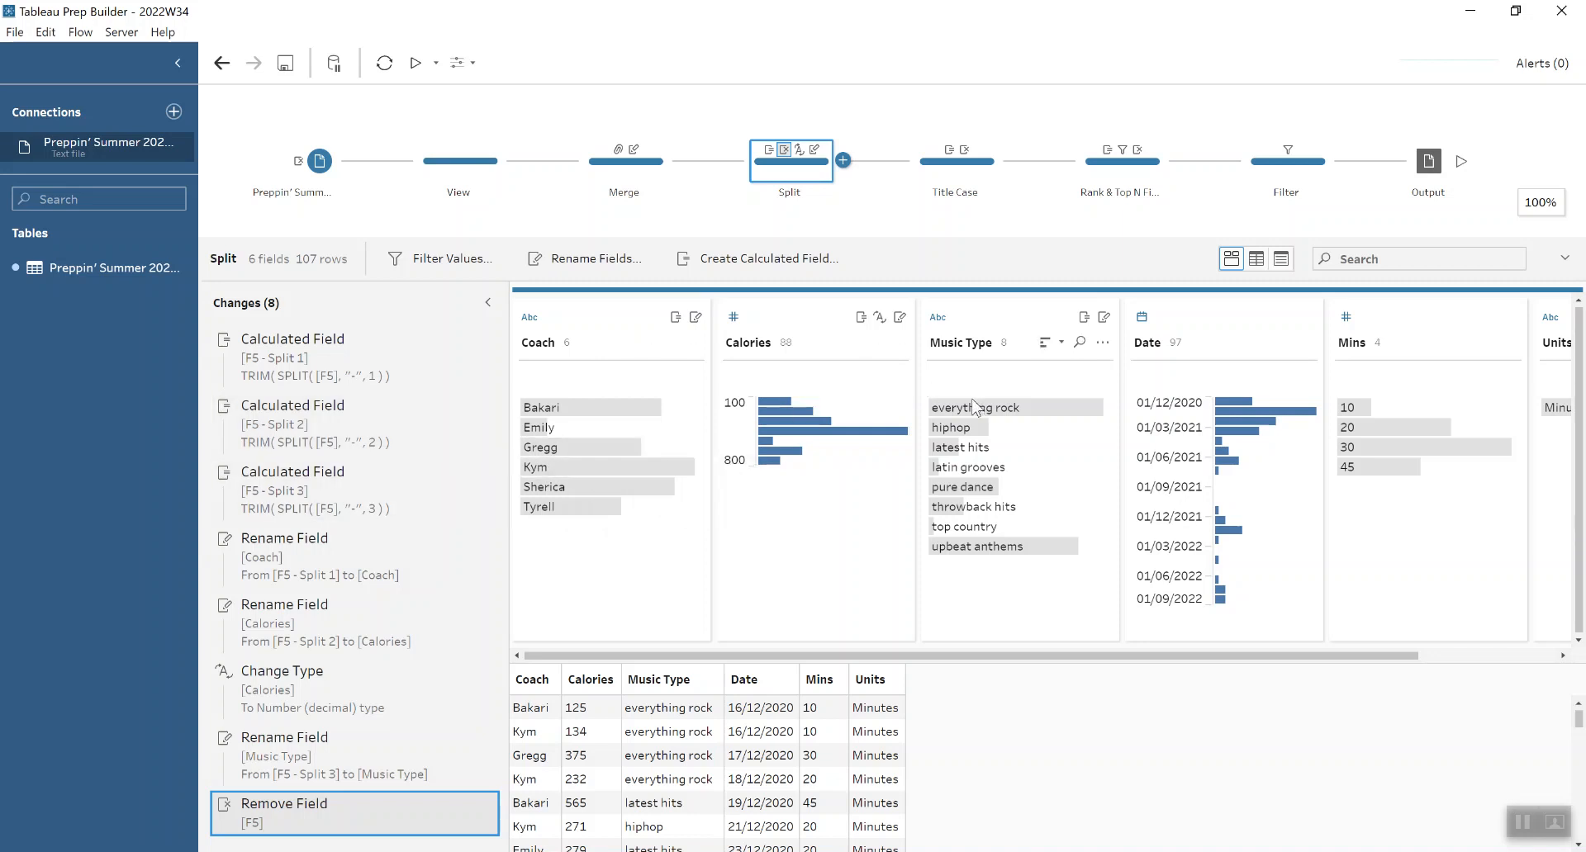
# Open the Title Case step and look at the split options for the Music Type field.
pyautogui.click(956, 178)
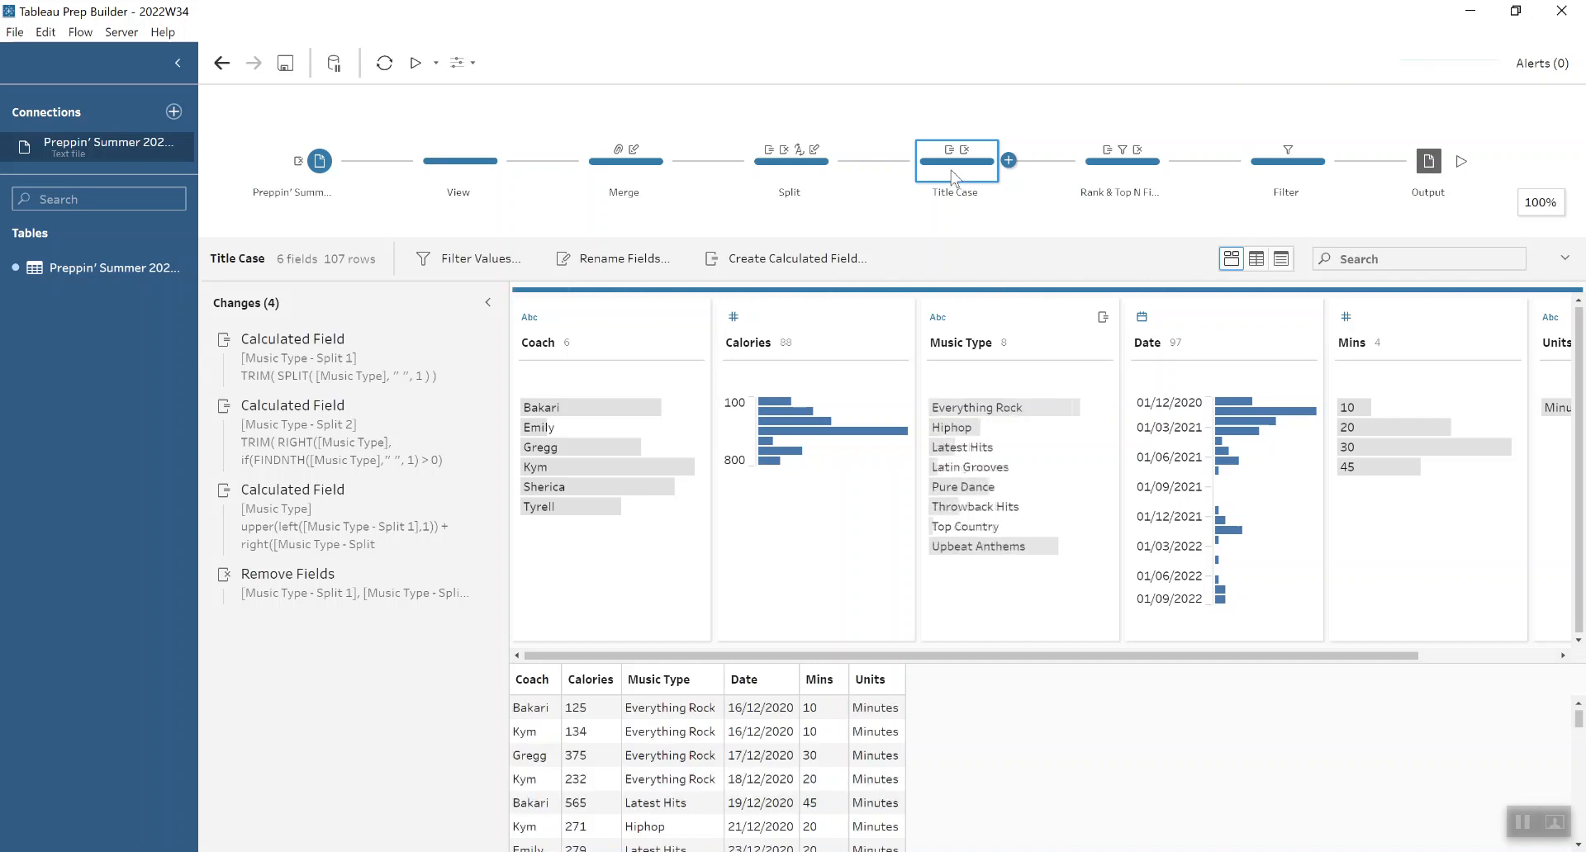
pyautogui.click(1102, 341)
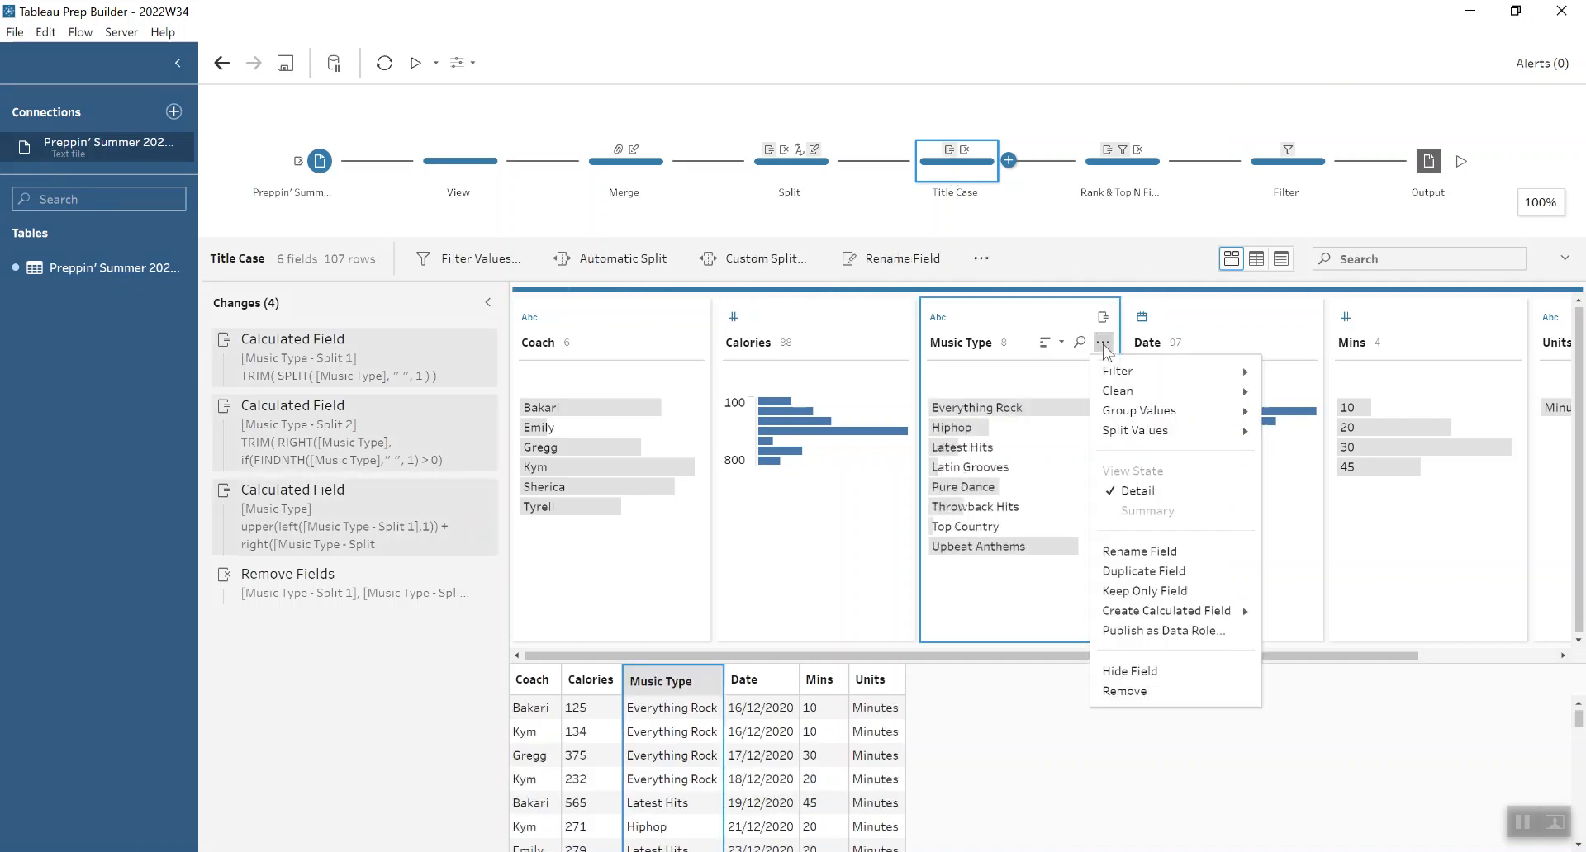
pyautogui.moveTo(1169, 430)
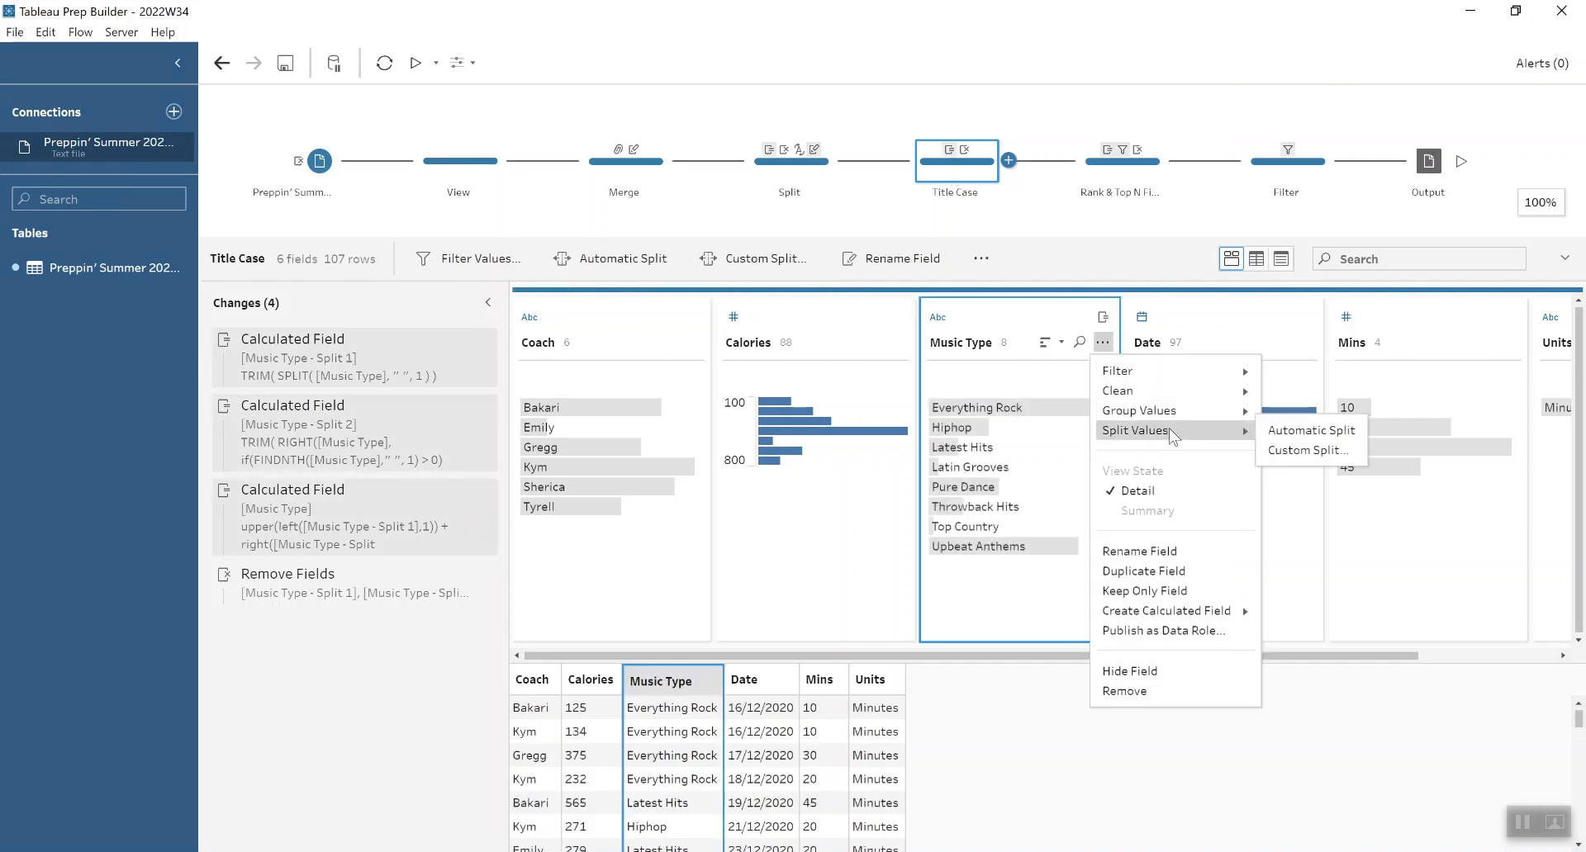
pyautogui.click(1043, 320)
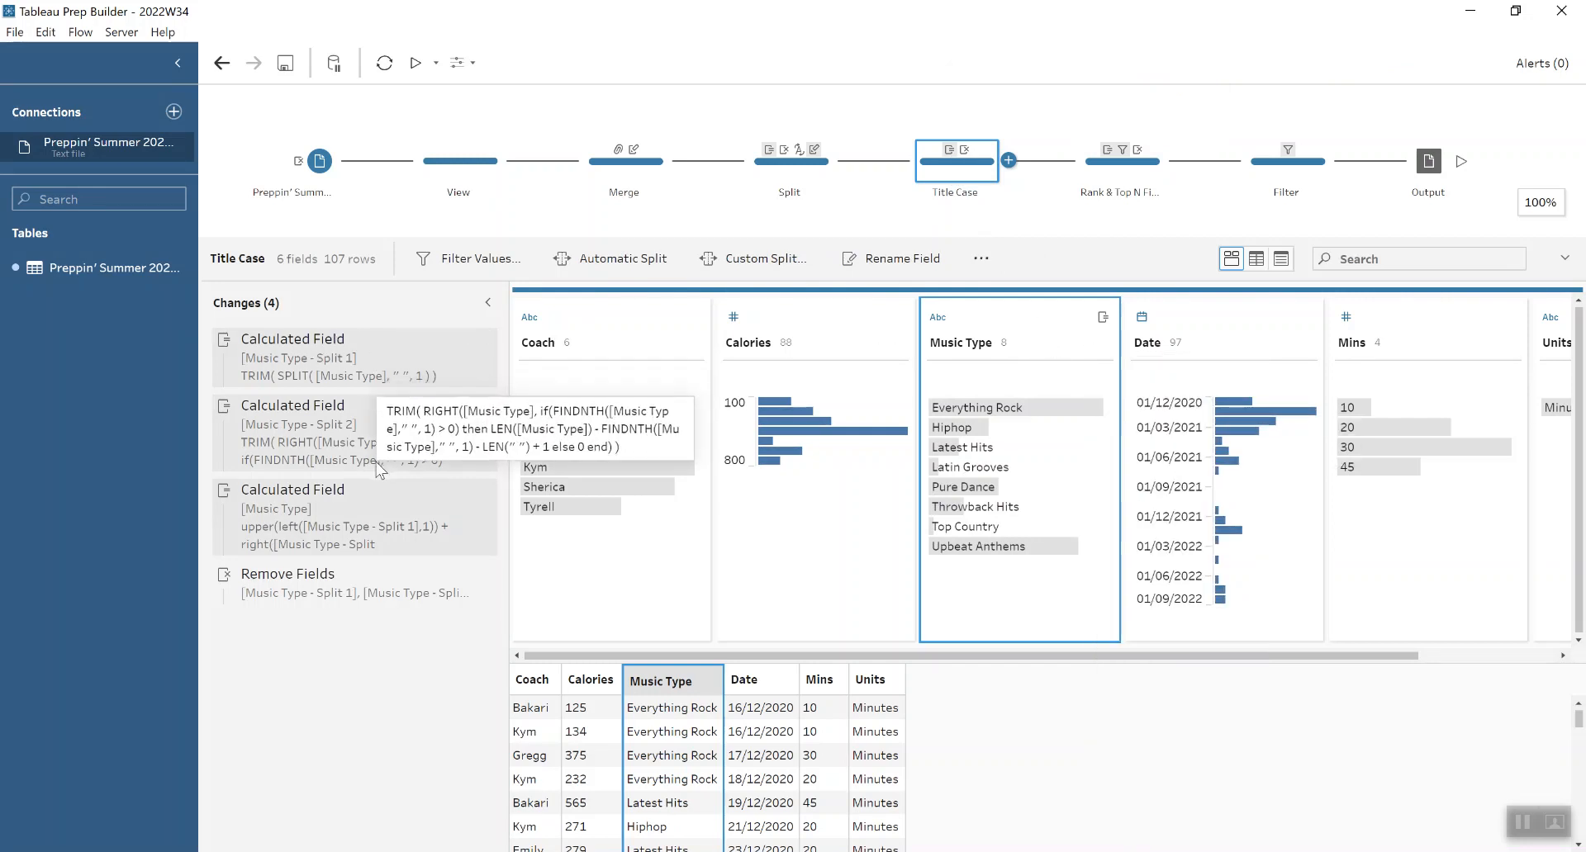
# Read through the title-case formula of the Music Type calculated field, save it, and view the Remove Fields change.
pyautogui.click(369, 499)
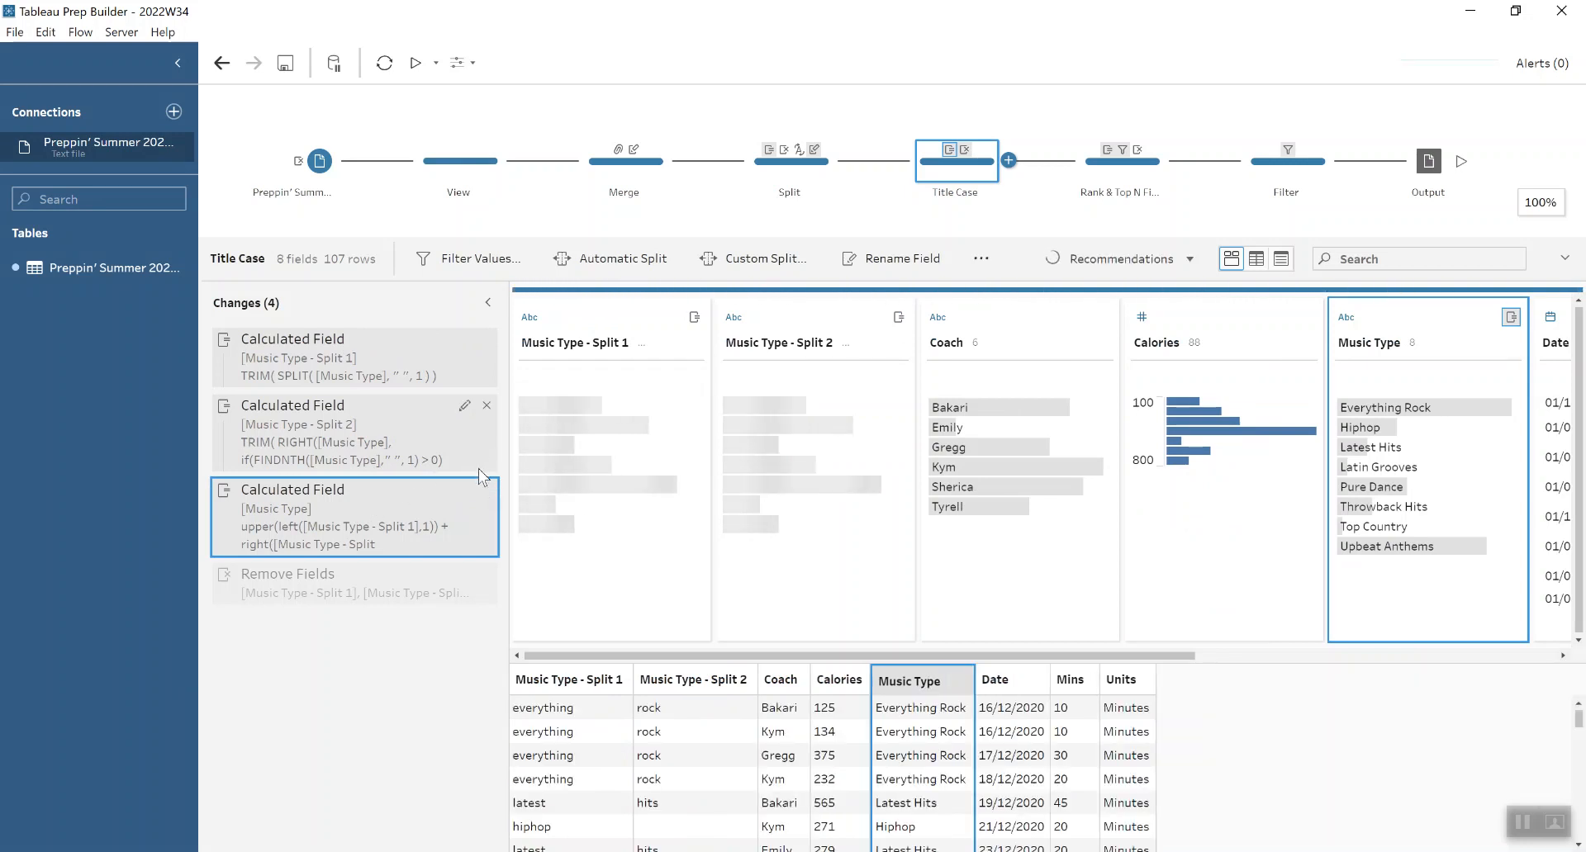
pyautogui.click(460, 491)
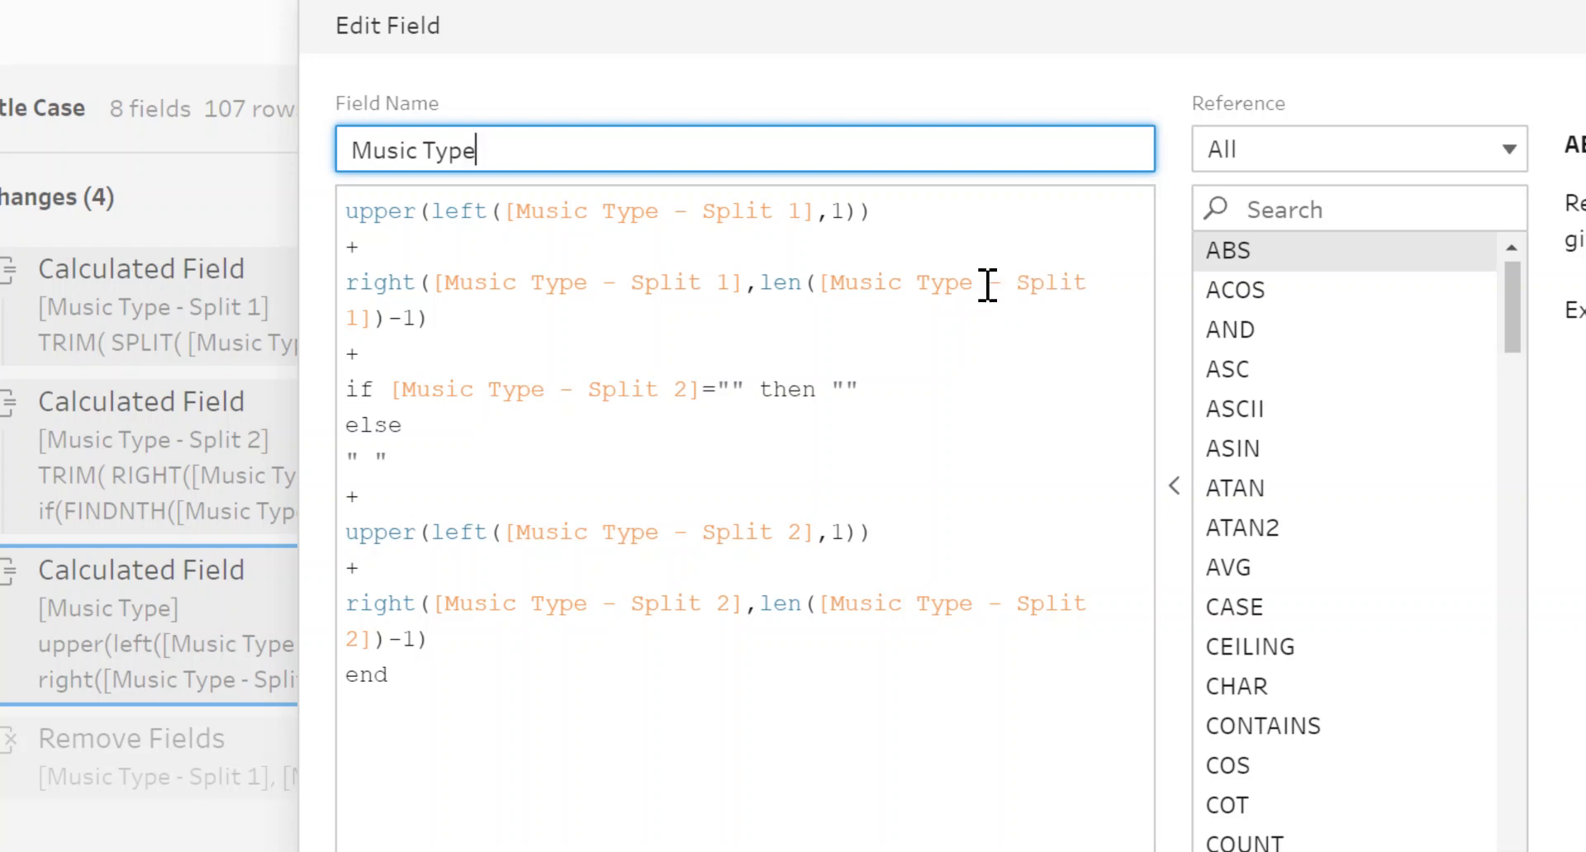
pyautogui.click(992, 310)
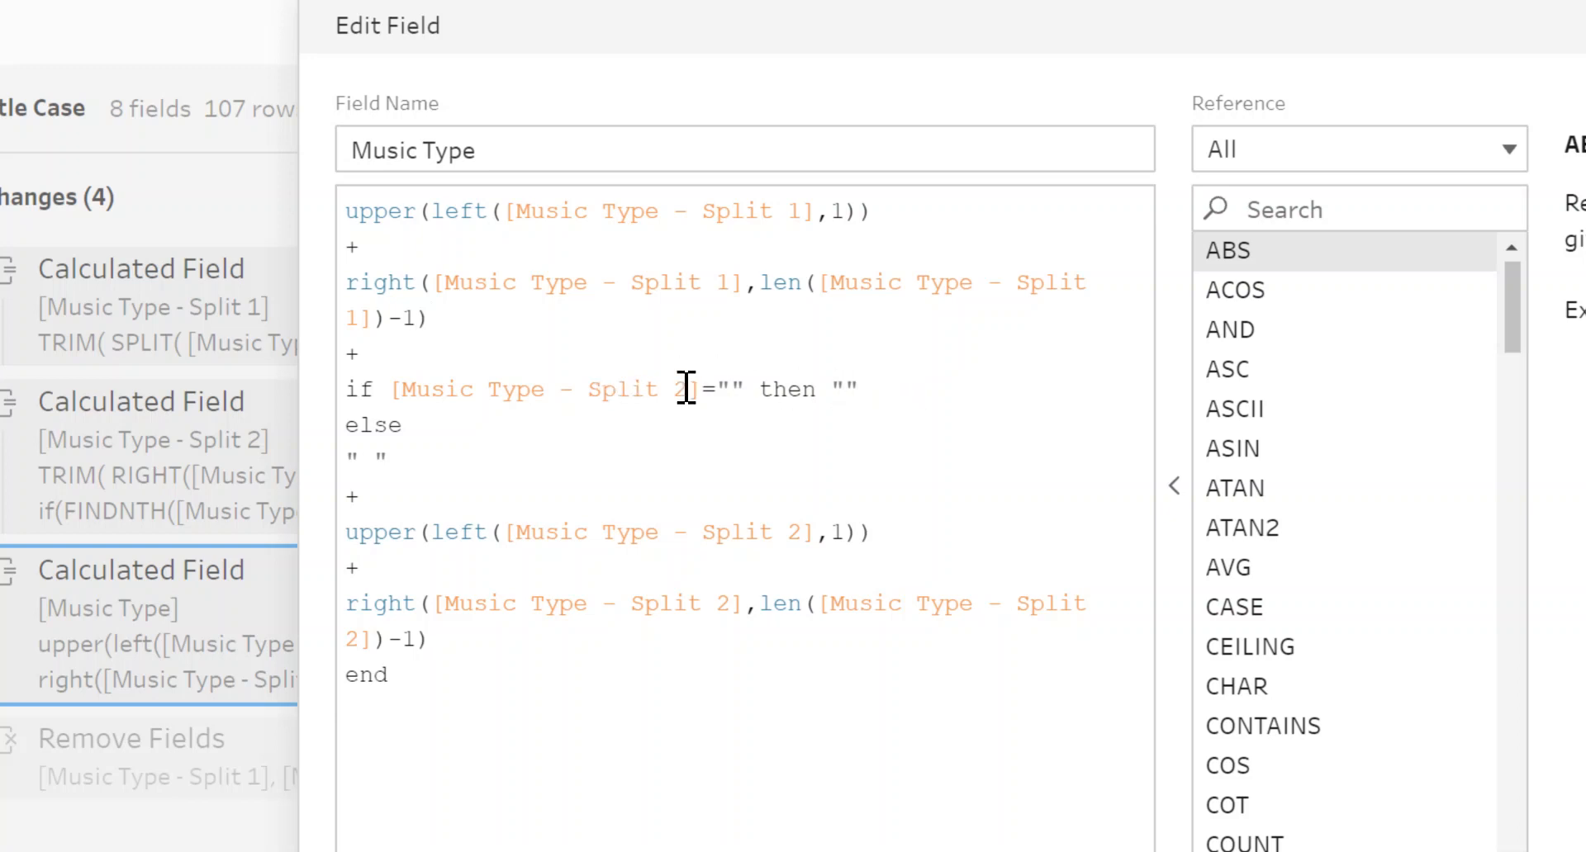
pyautogui.click(750, 388)
pyautogui.press('Left')
pyautogui.press('Right')
pyautogui.click(859, 388)
pyautogui.click(674, 390)
pyautogui.click(666, 440)
pyautogui.press('Down')
pyautogui.click(585, 691)
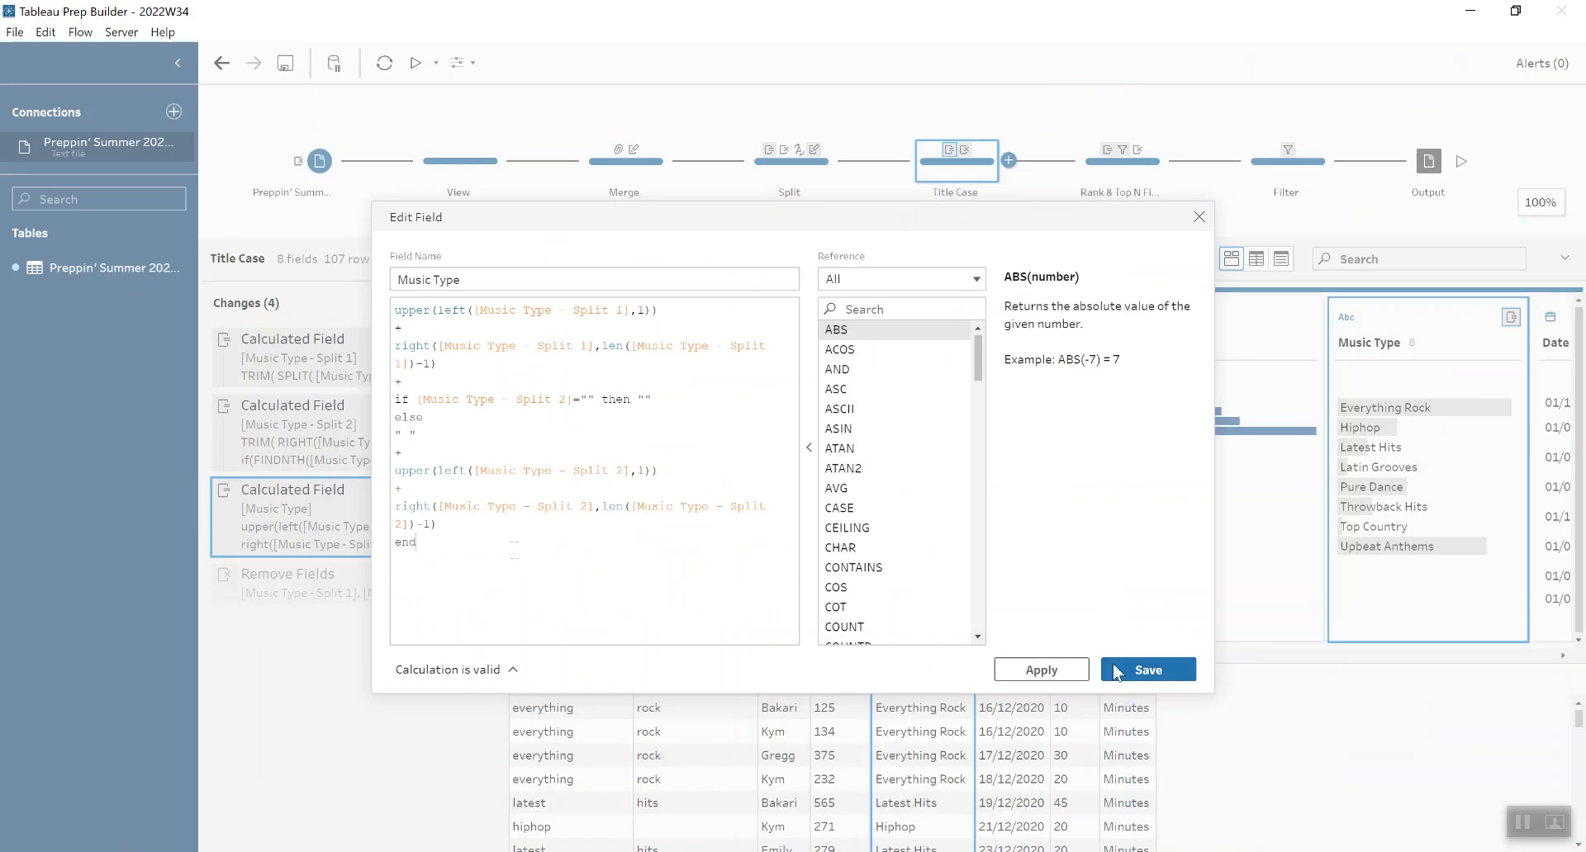
pyautogui.click(1115, 673)
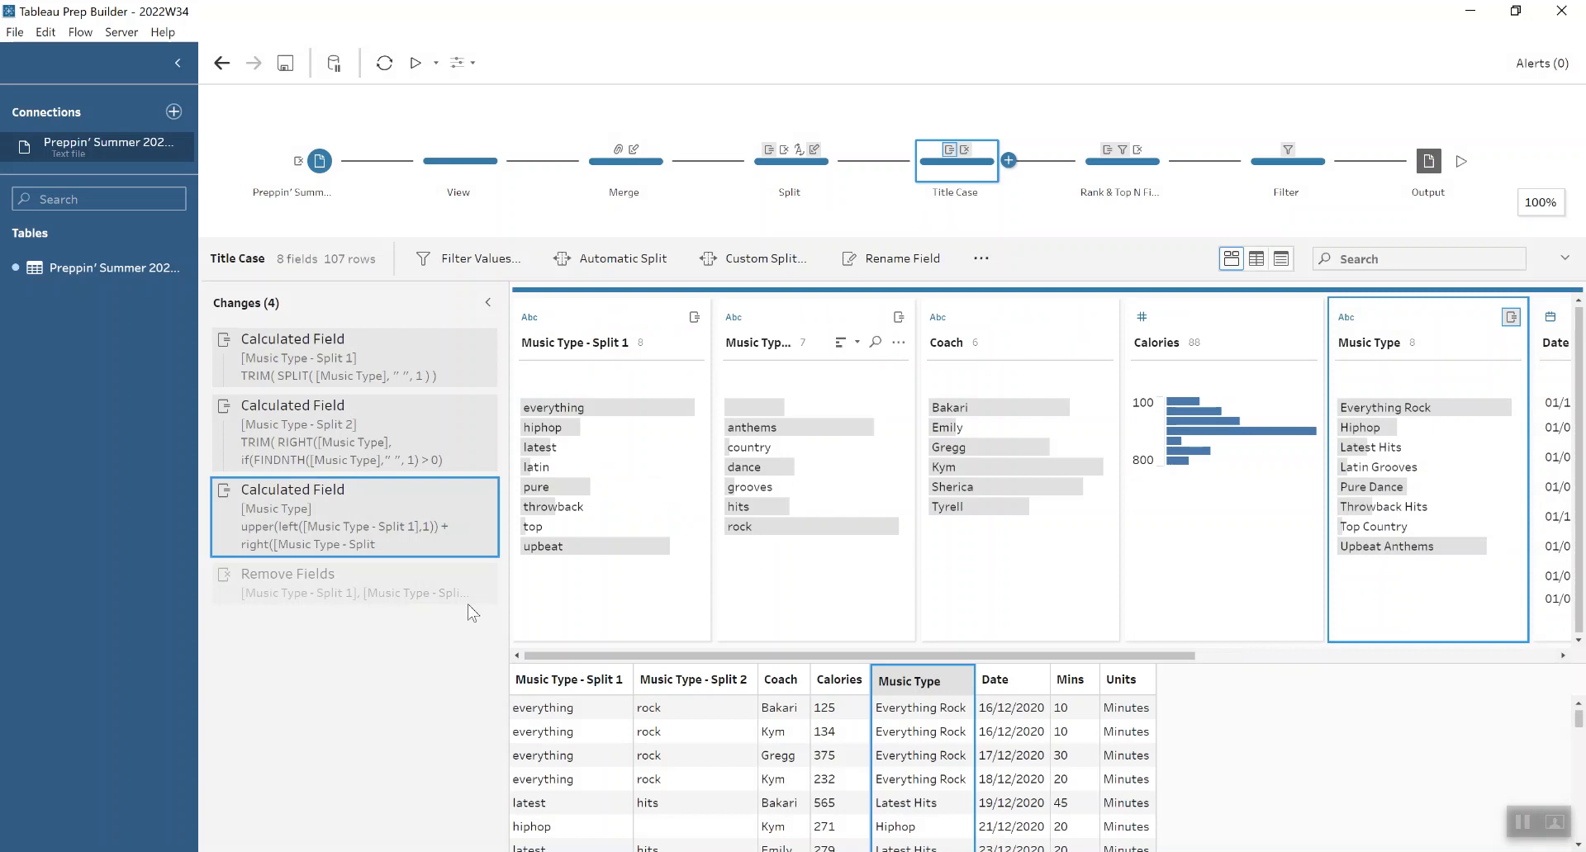
pyautogui.click(325, 586)
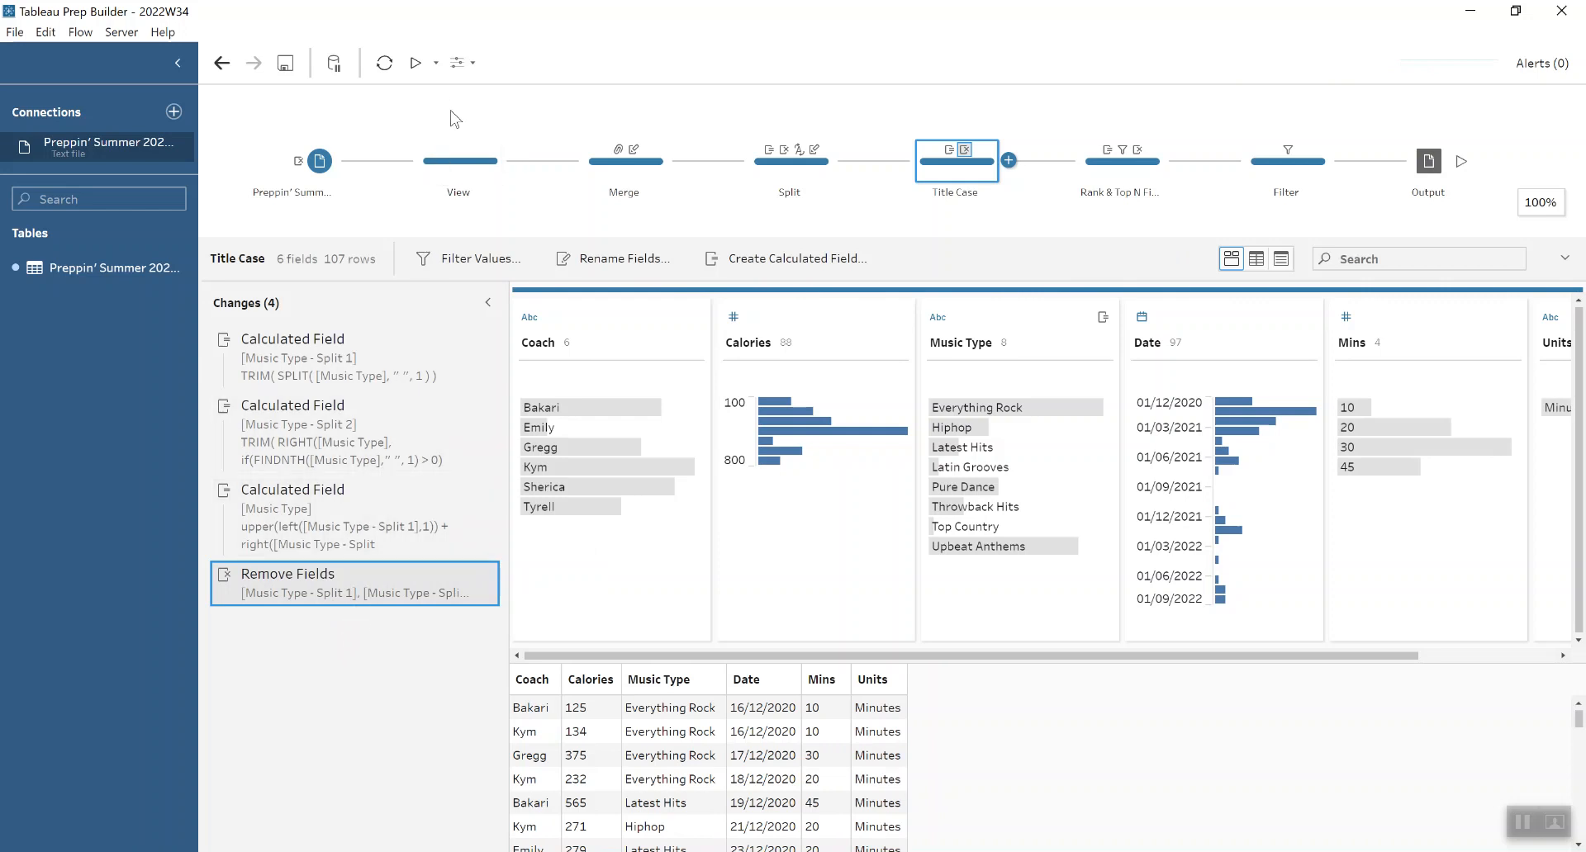
# Examine the definitions and lists of allowable values of the Coach and Top N parameters.
pyautogui.click(459, 63)
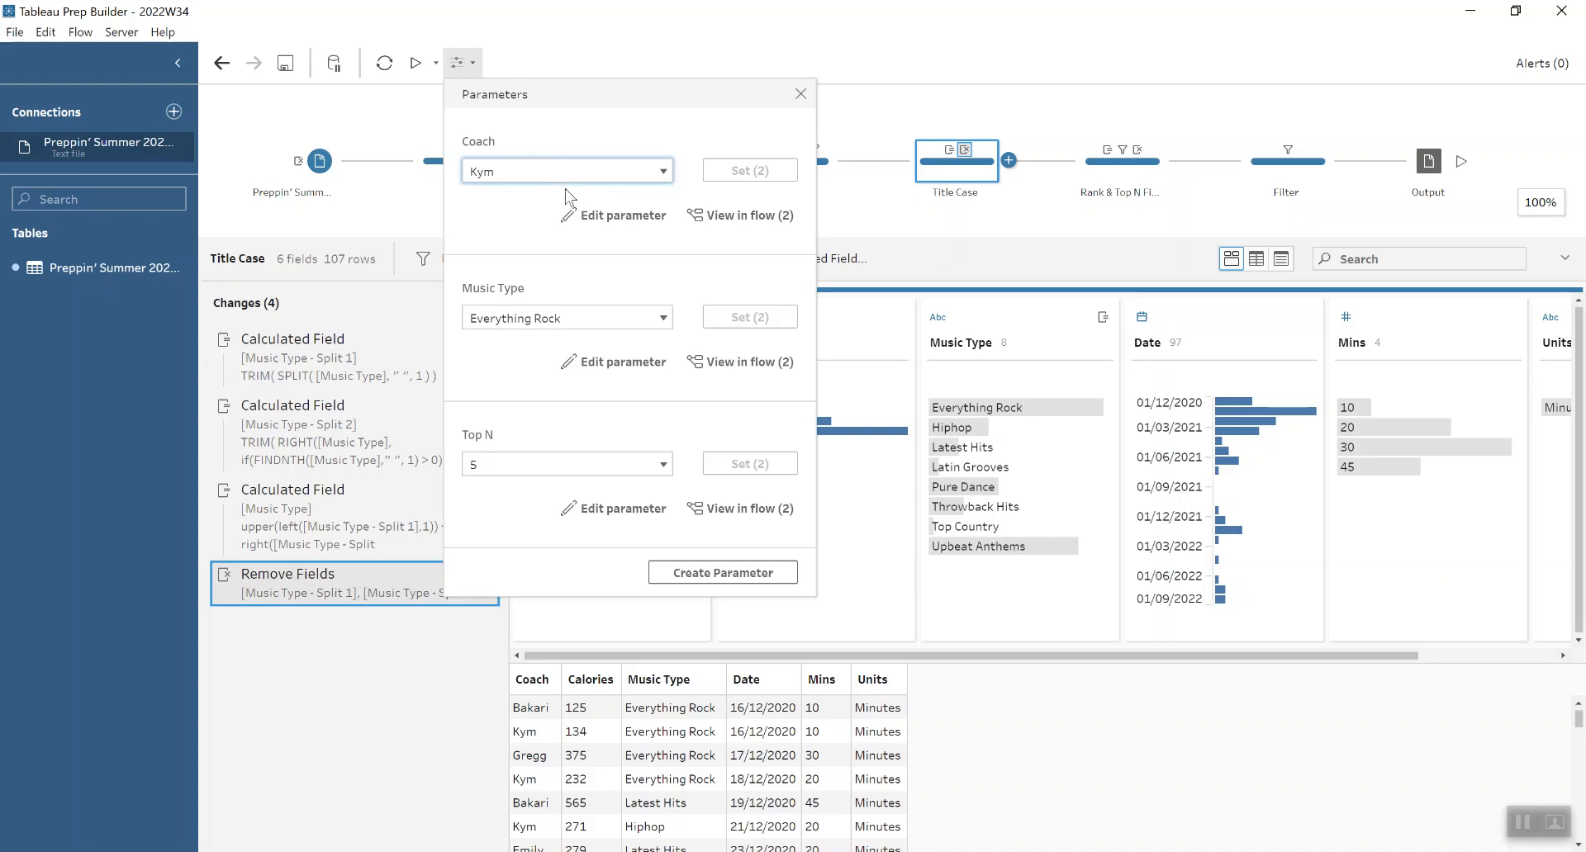
pyautogui.click(582, 217)
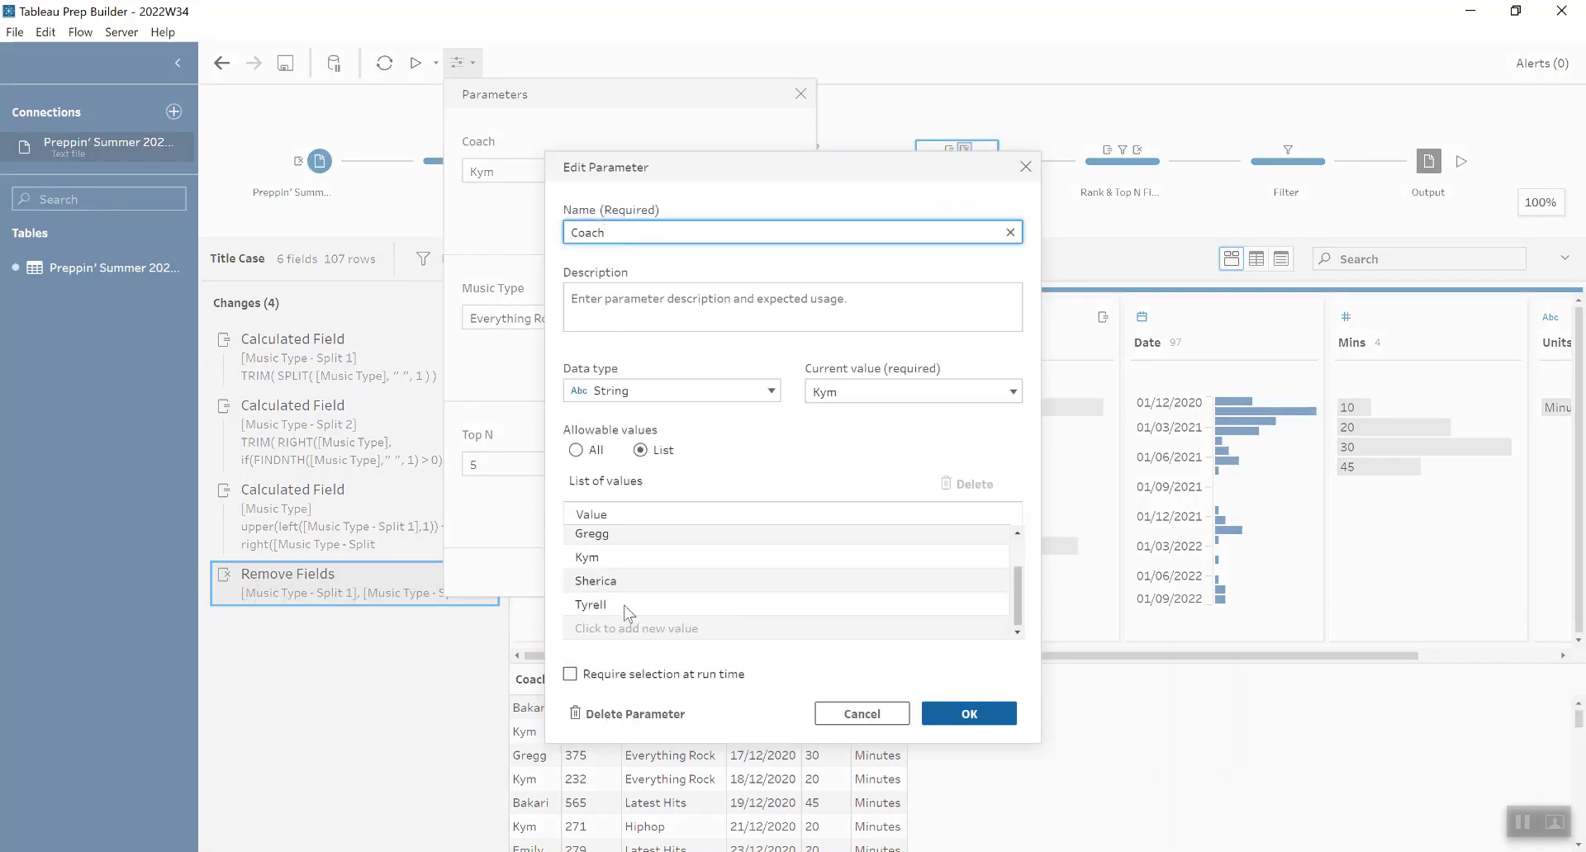
pyautogui.scroll(2, 621, 595)
pyautogui.scroll(-2, 621, 595)
pyautogui.click(1025, 168)
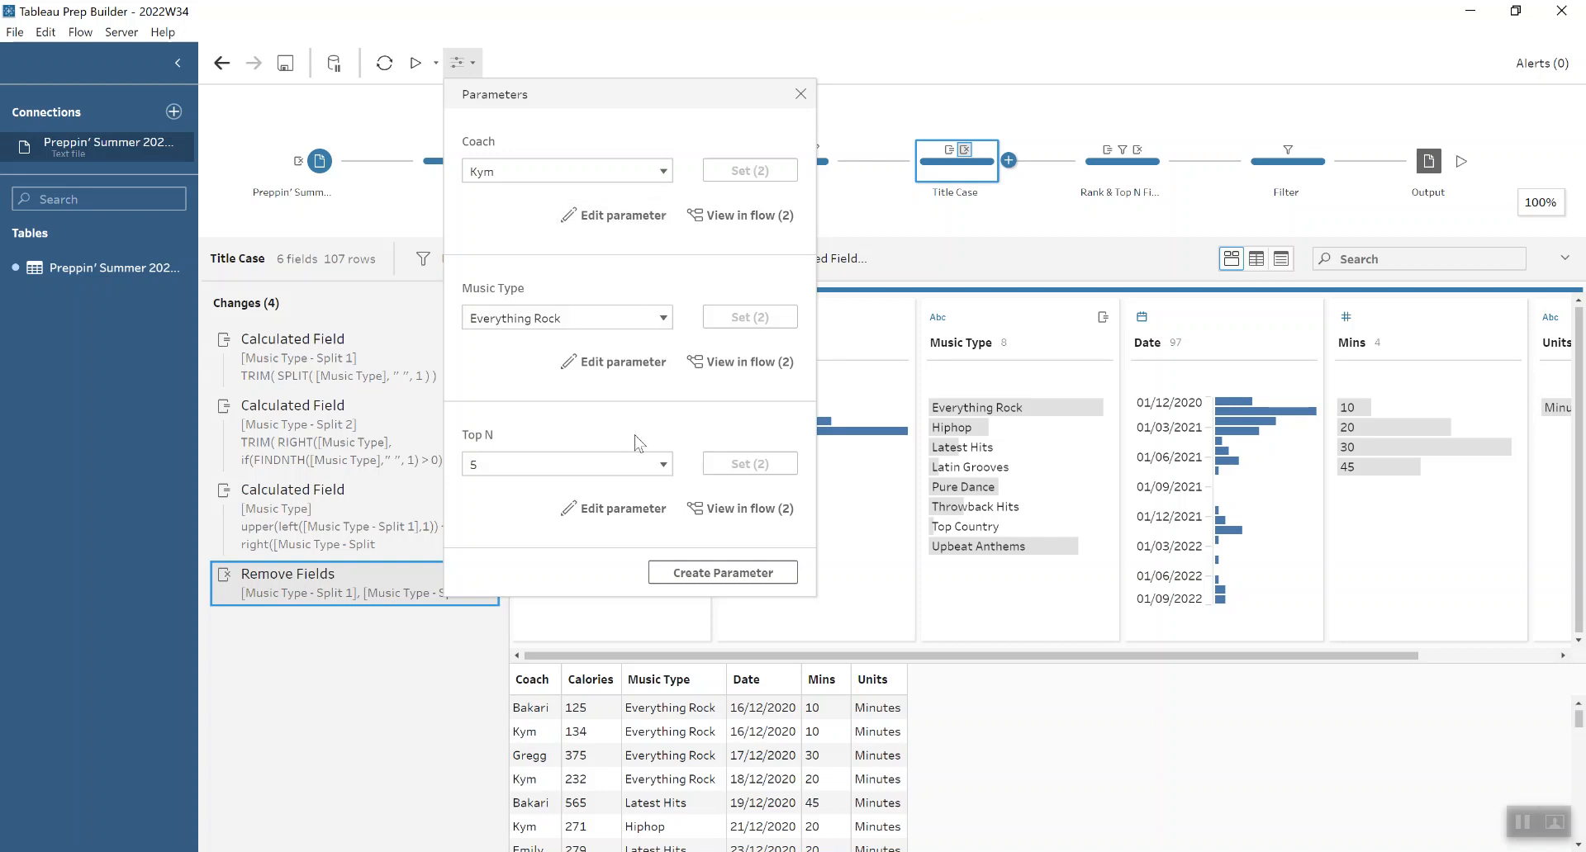
pyautogui.click(641, 506)
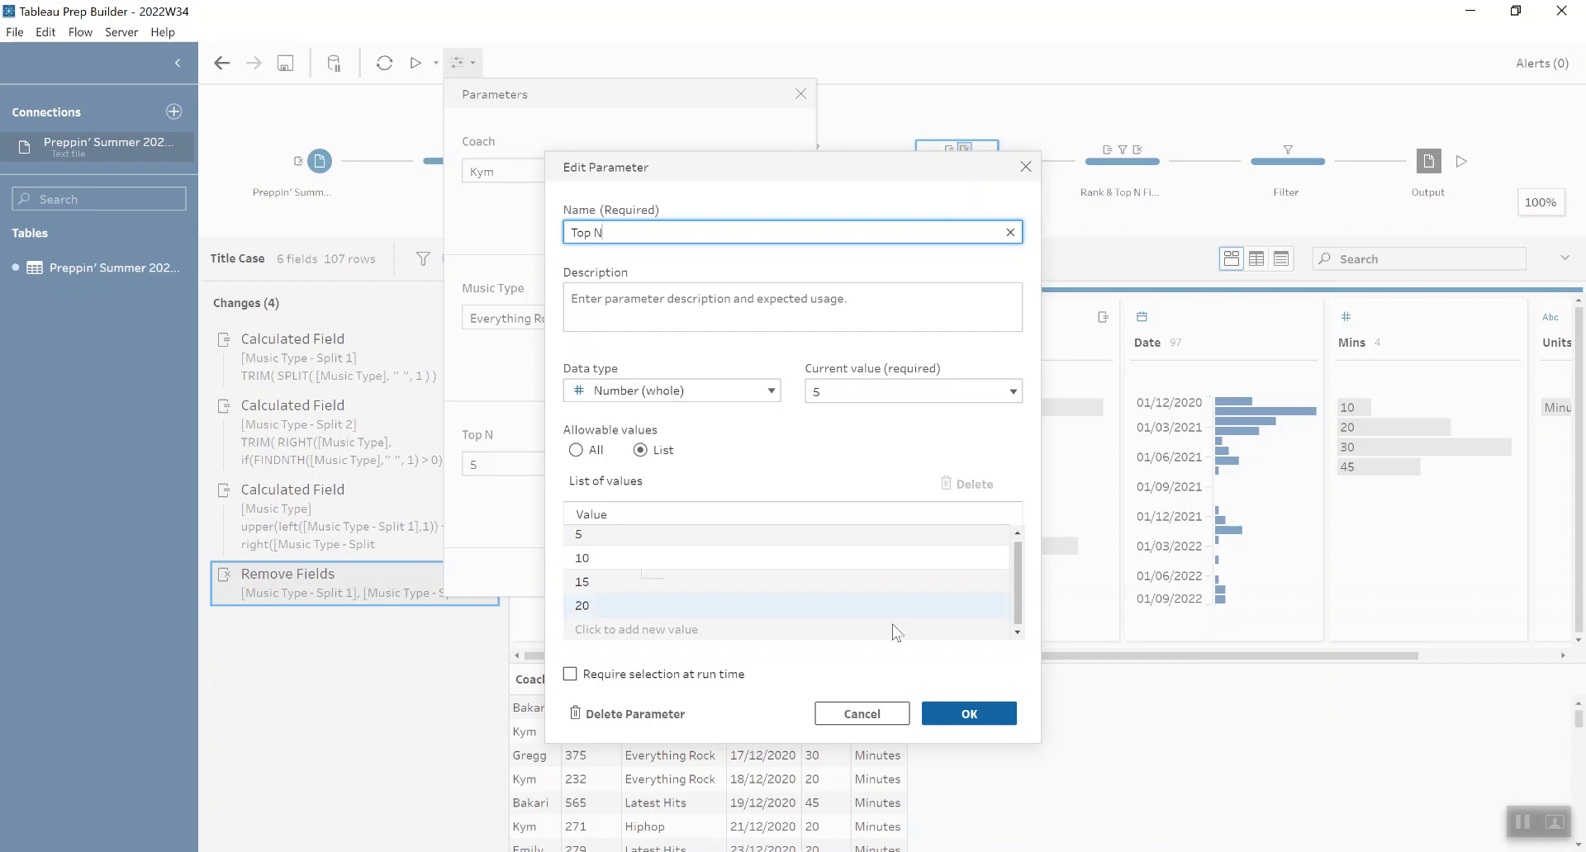
pyautogui.click(969, 715)
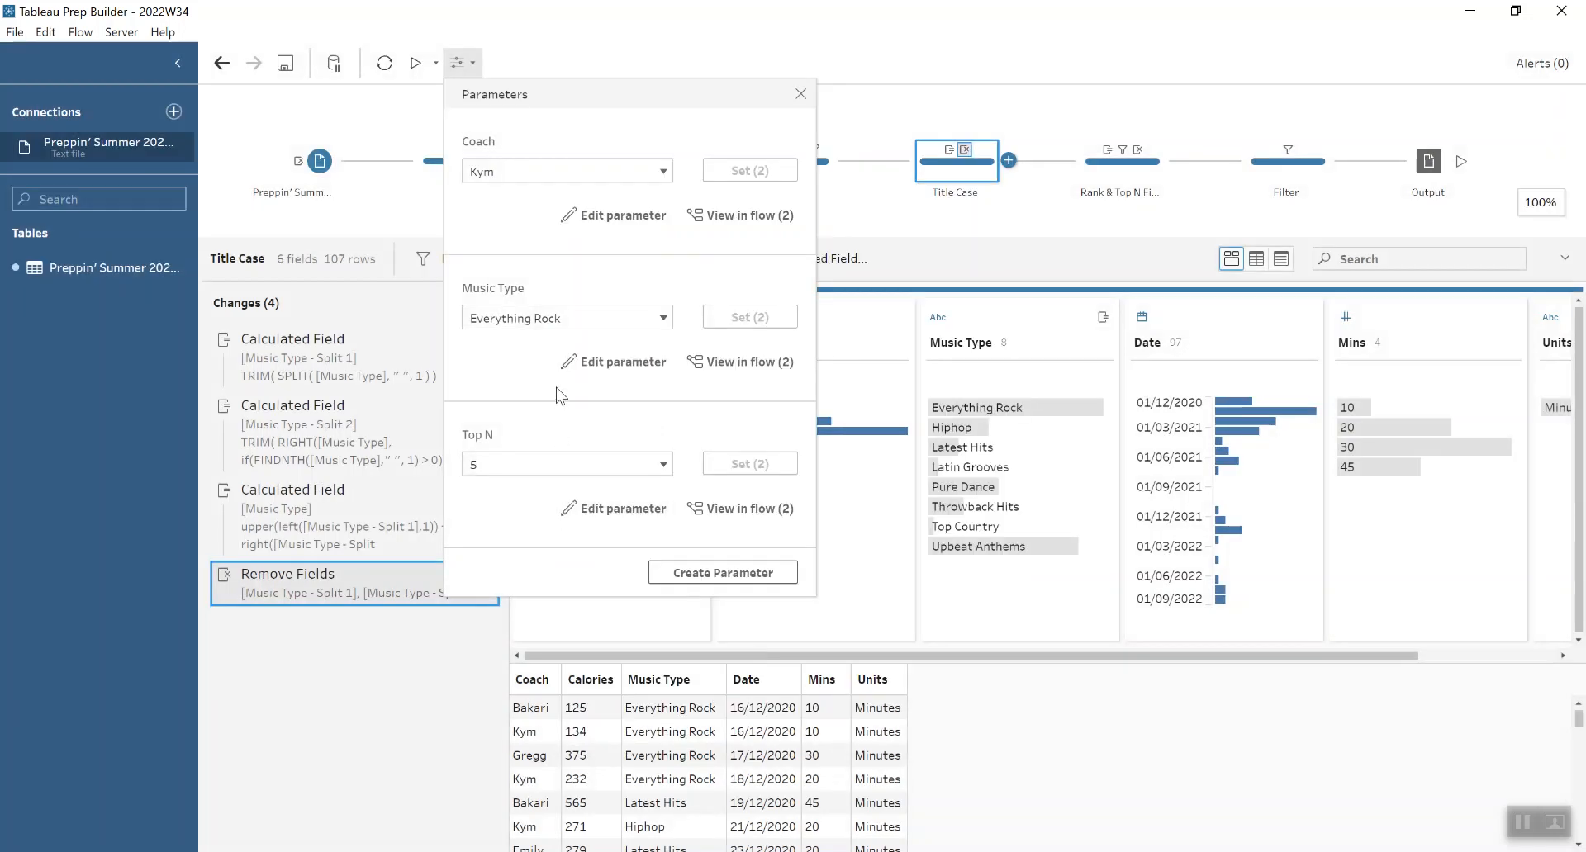
# Try a different coach as the value of the Coach parameter and close the parameter list without applying it.
pyautogui.click(642, 171)
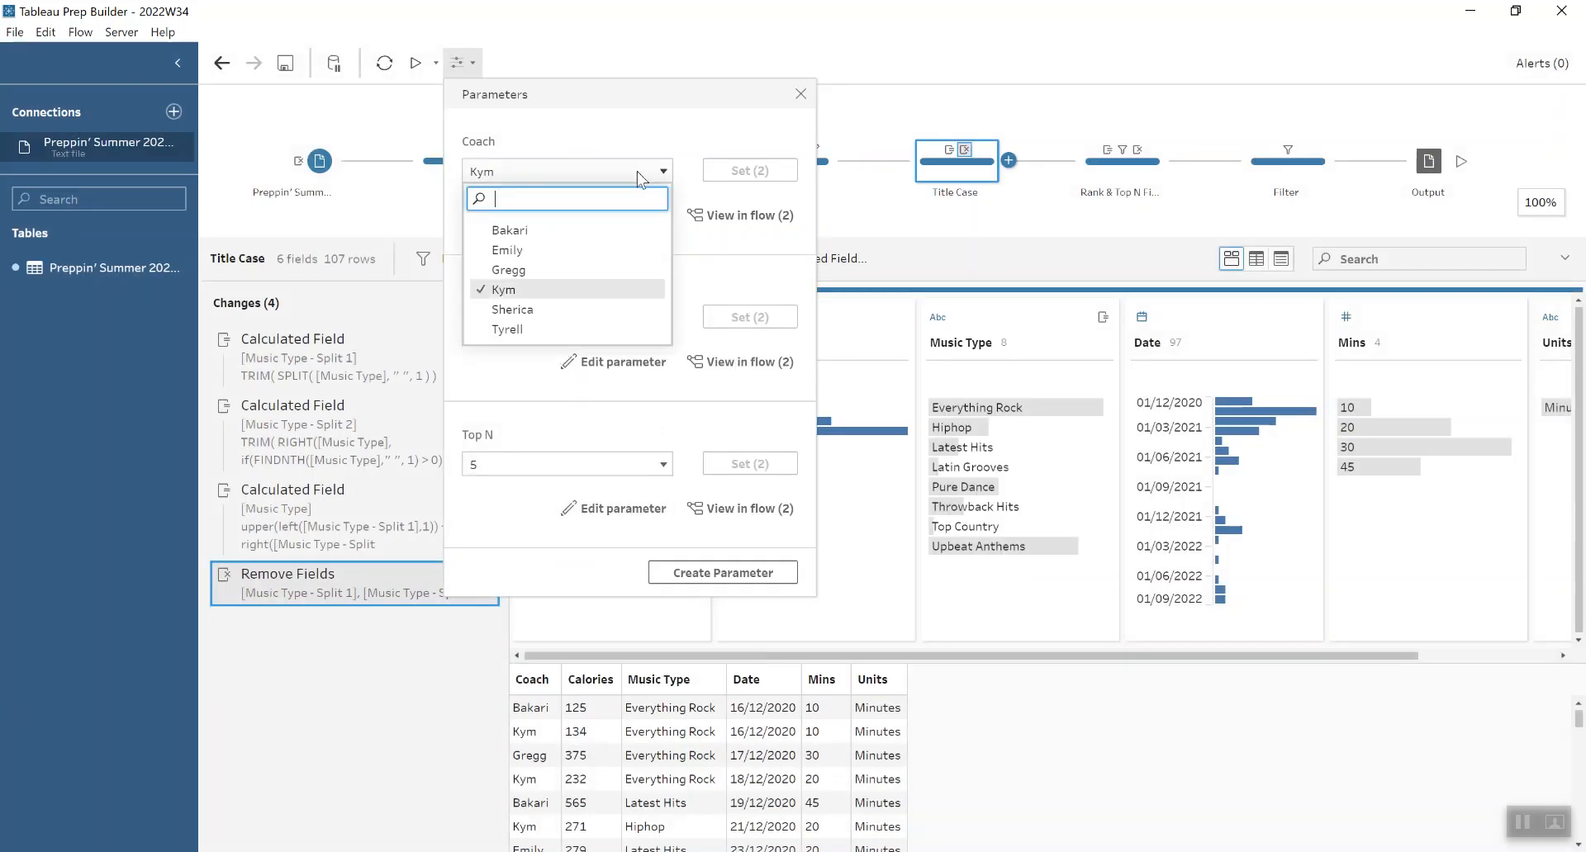
pyautogui.click(507, 250)
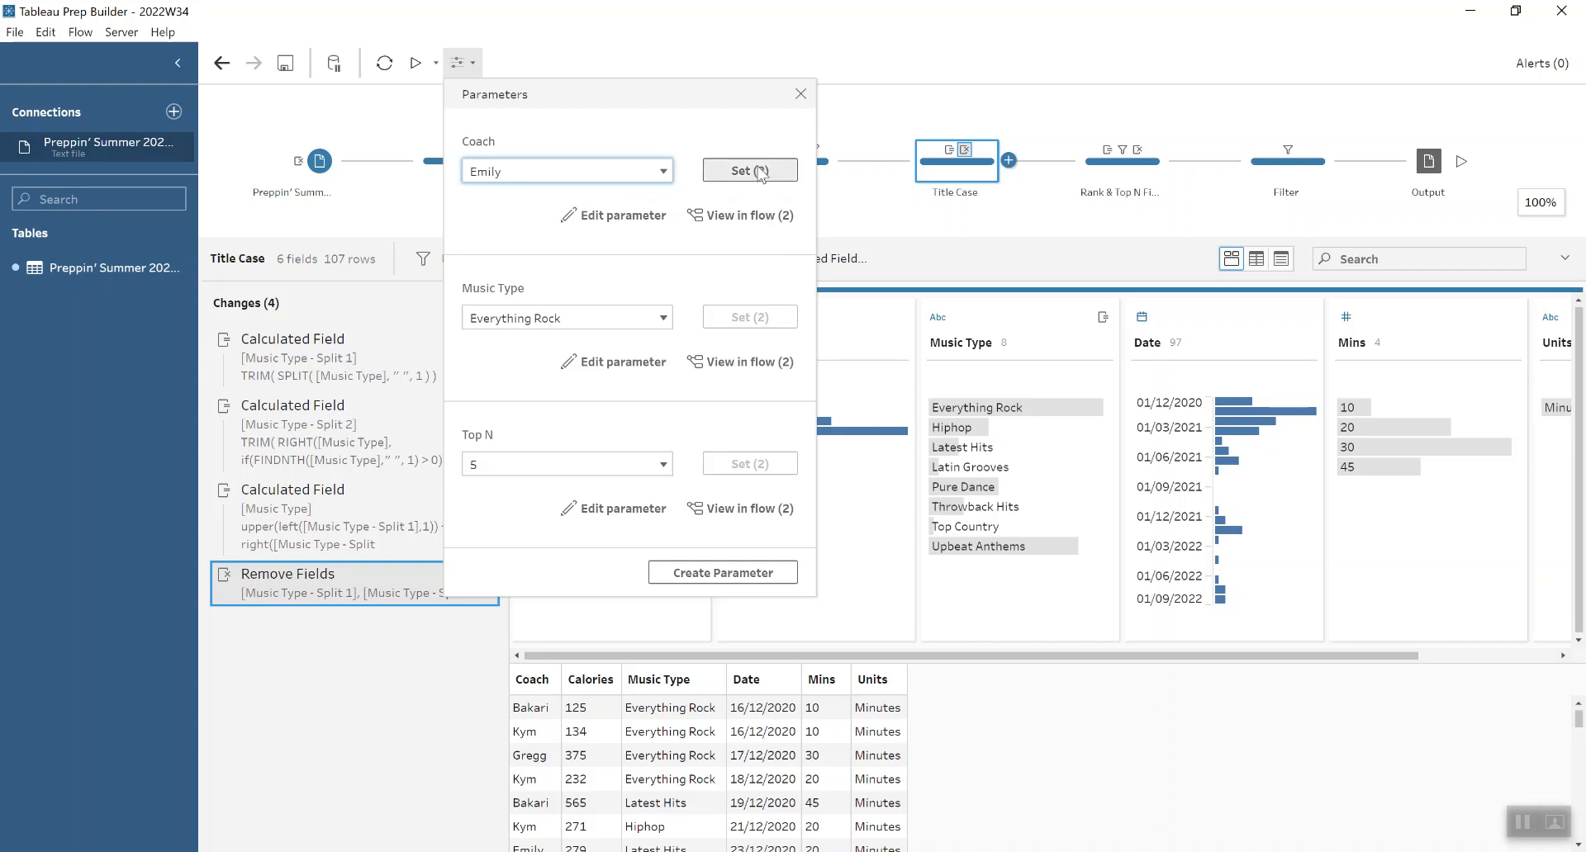
pyautogui.click(801, 94)
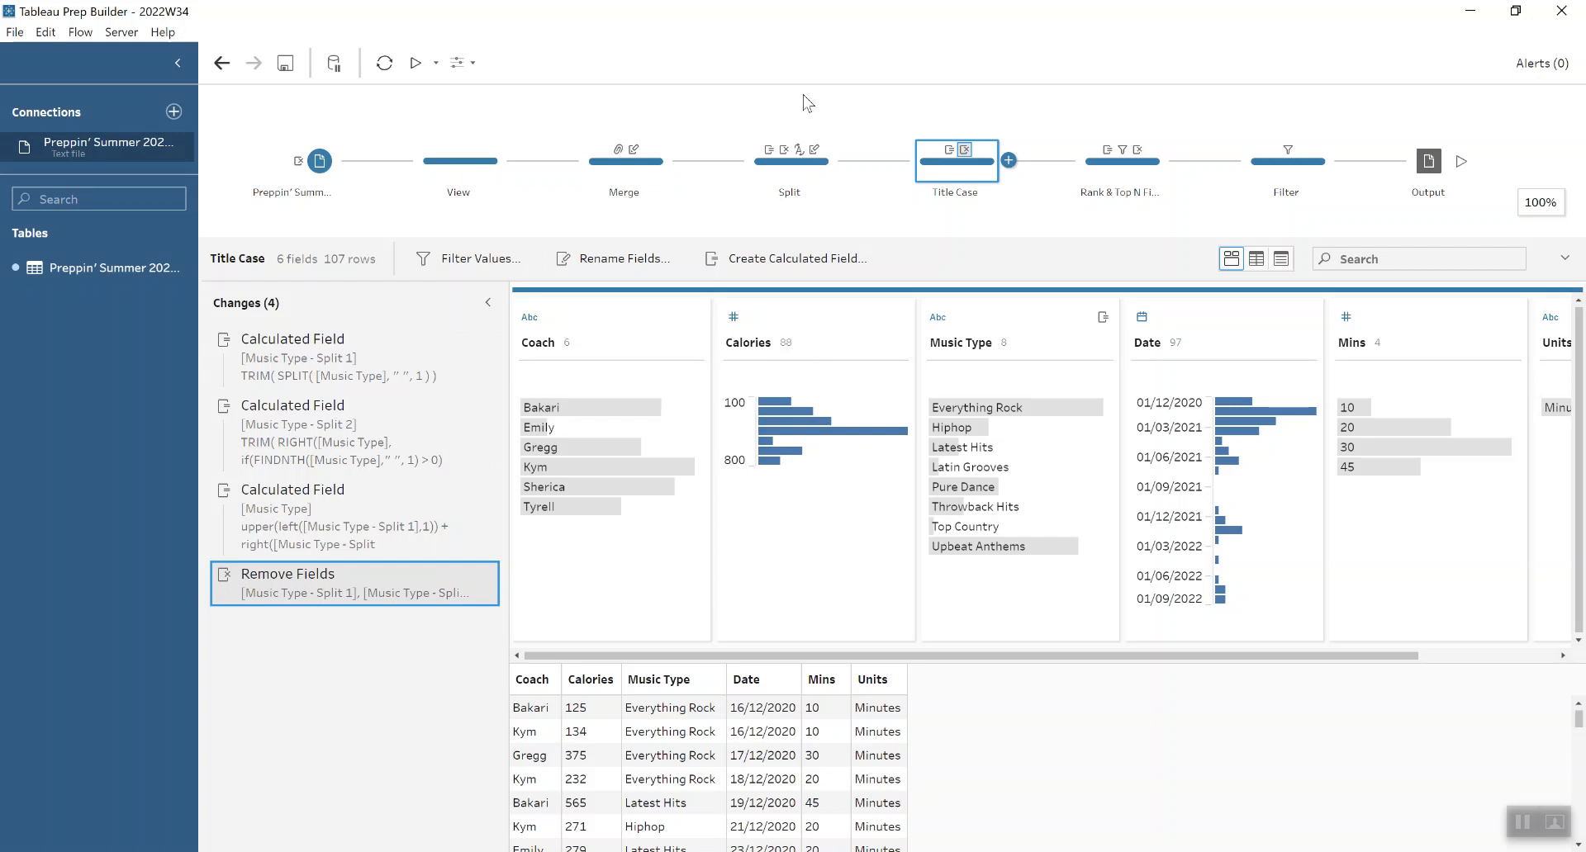
# Open the Rank & Top N Filter step, view the Calories field's options, and examine the grouping and ordering of the Rank calculation.
pyautogui.click(1121, 174)
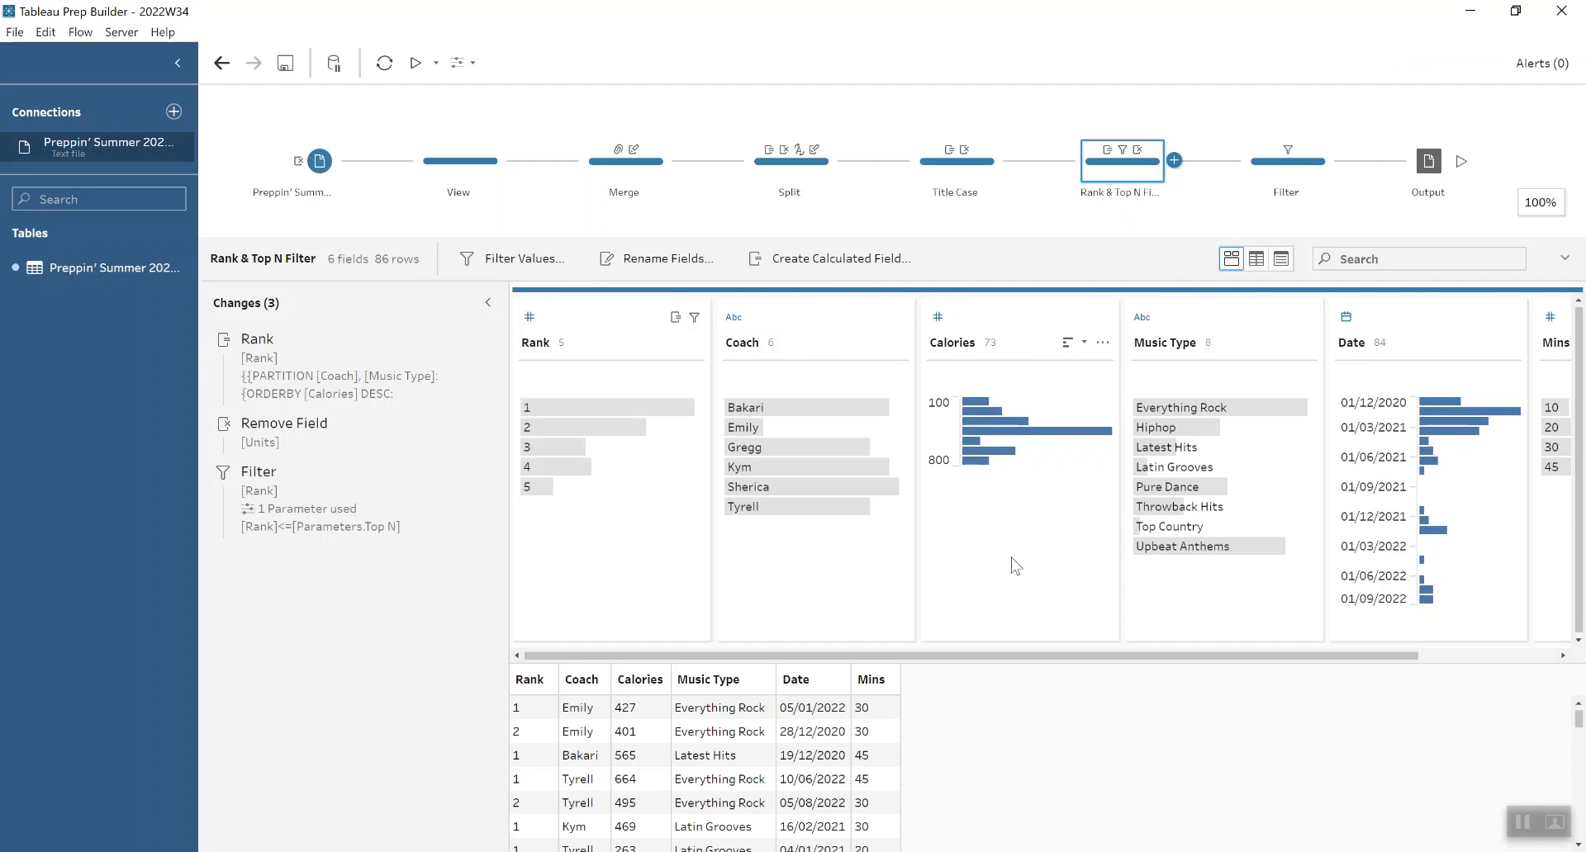
pyautogui.click(1104, 343)
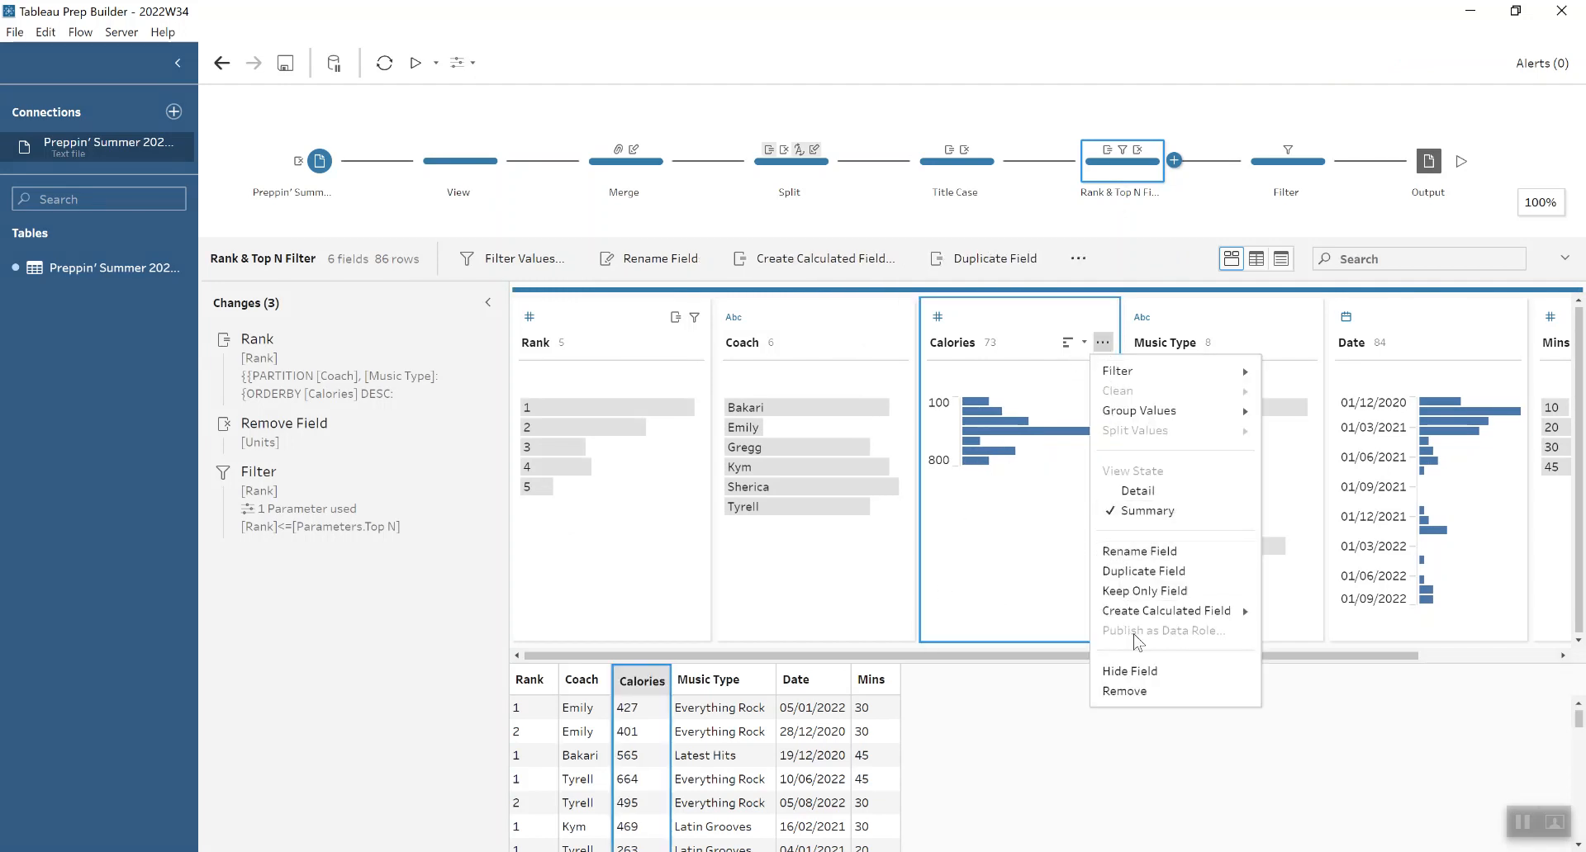
pyautogui.moveTo(1142, 616)
pyautogui.click(465, 357)
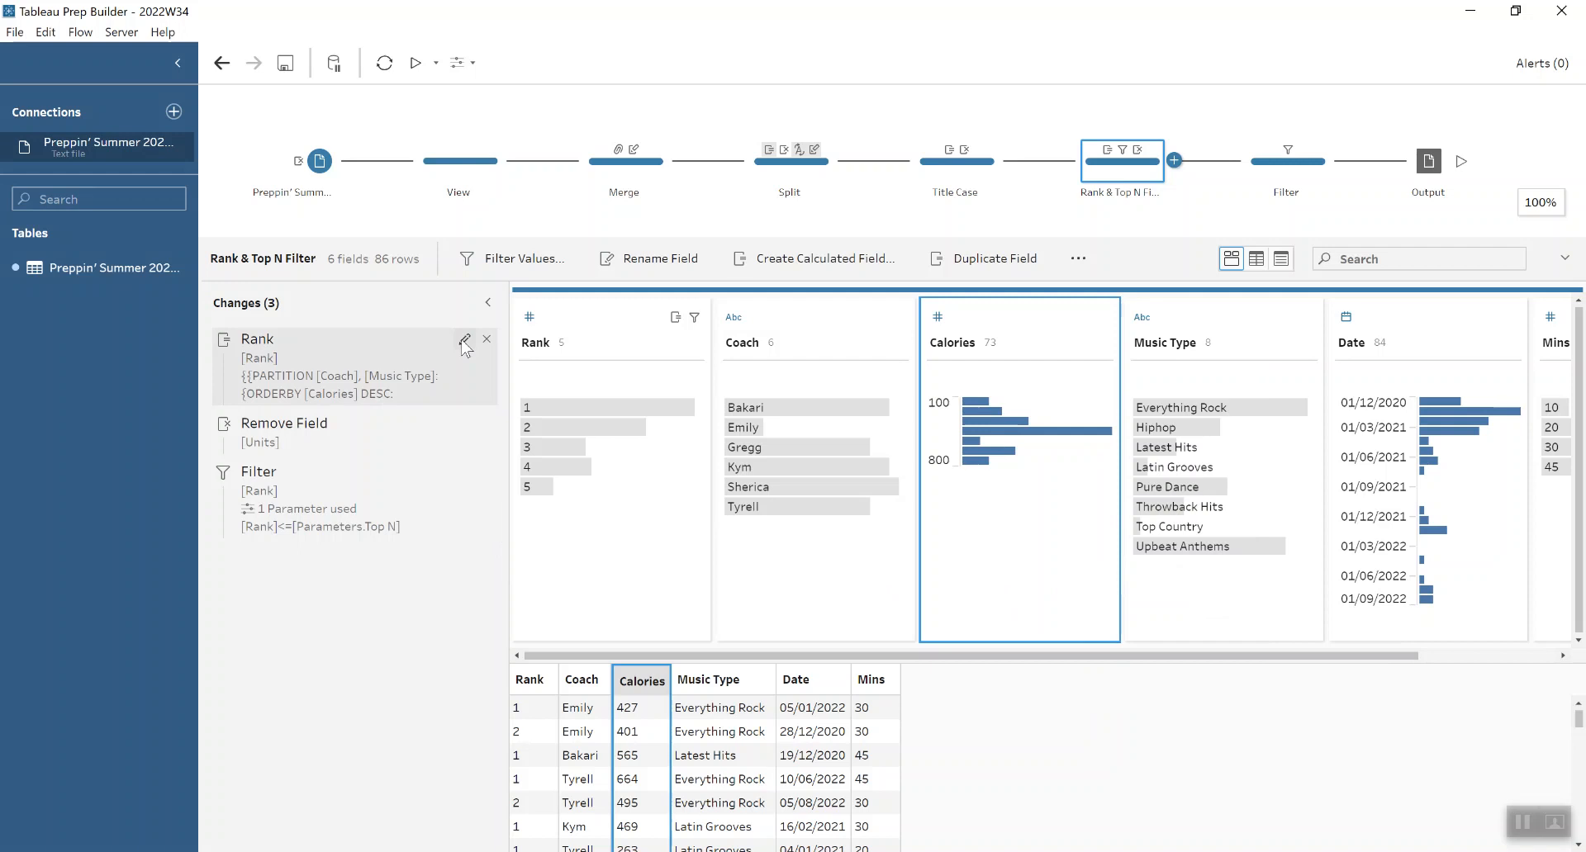
pyautogui.click(464, 342)
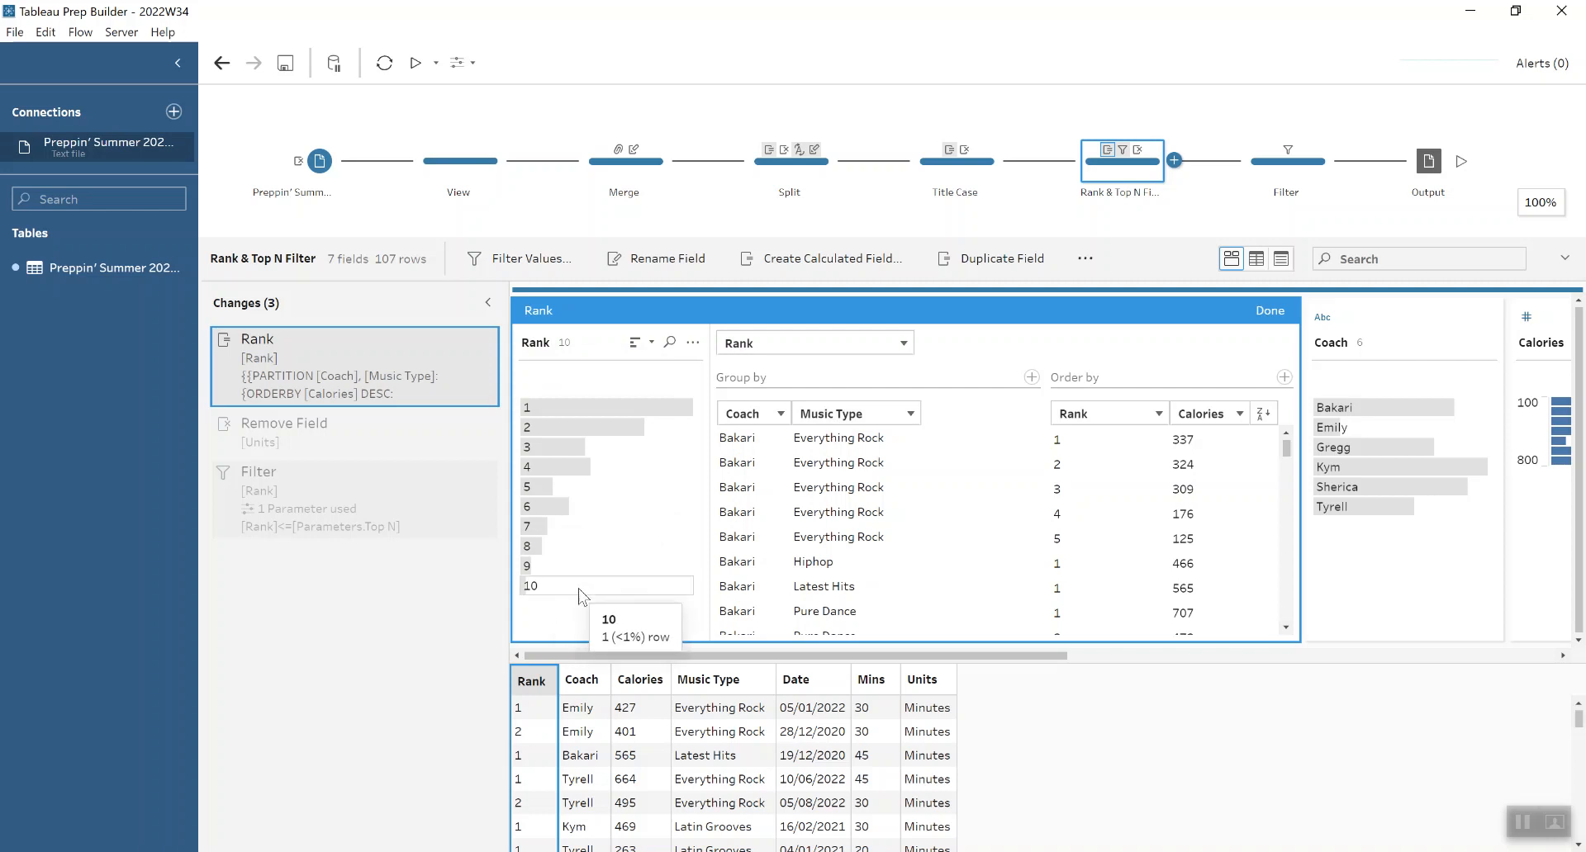
pyautogui.click(1267, 312)
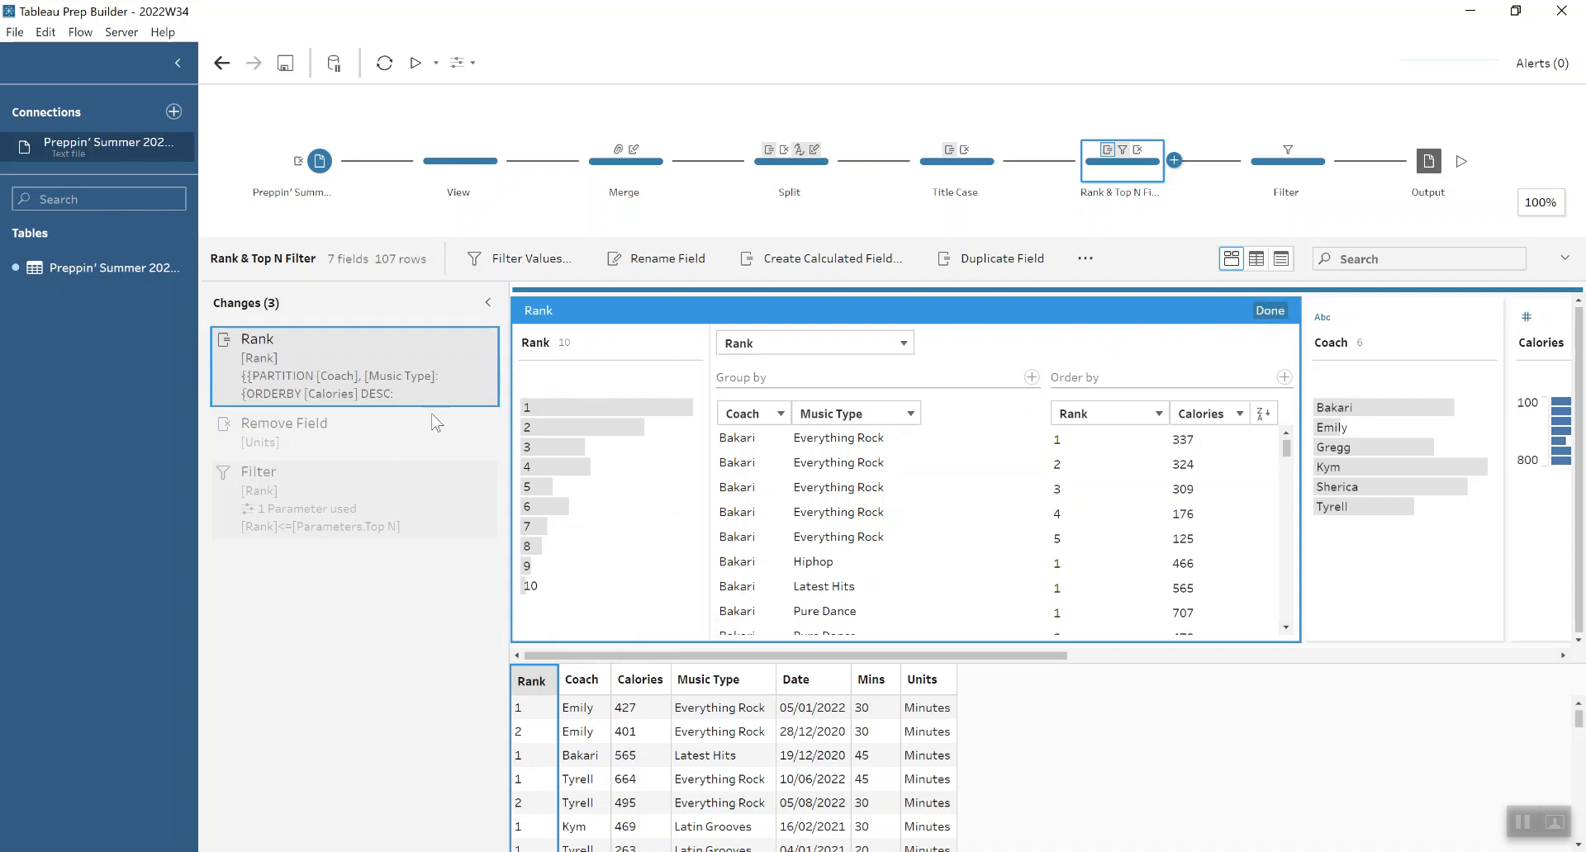
# View the Remove Field change, then inspect the Rank filter's calculation with the Top N parameter and close it without changes.
pyautogui.click(374, 446)
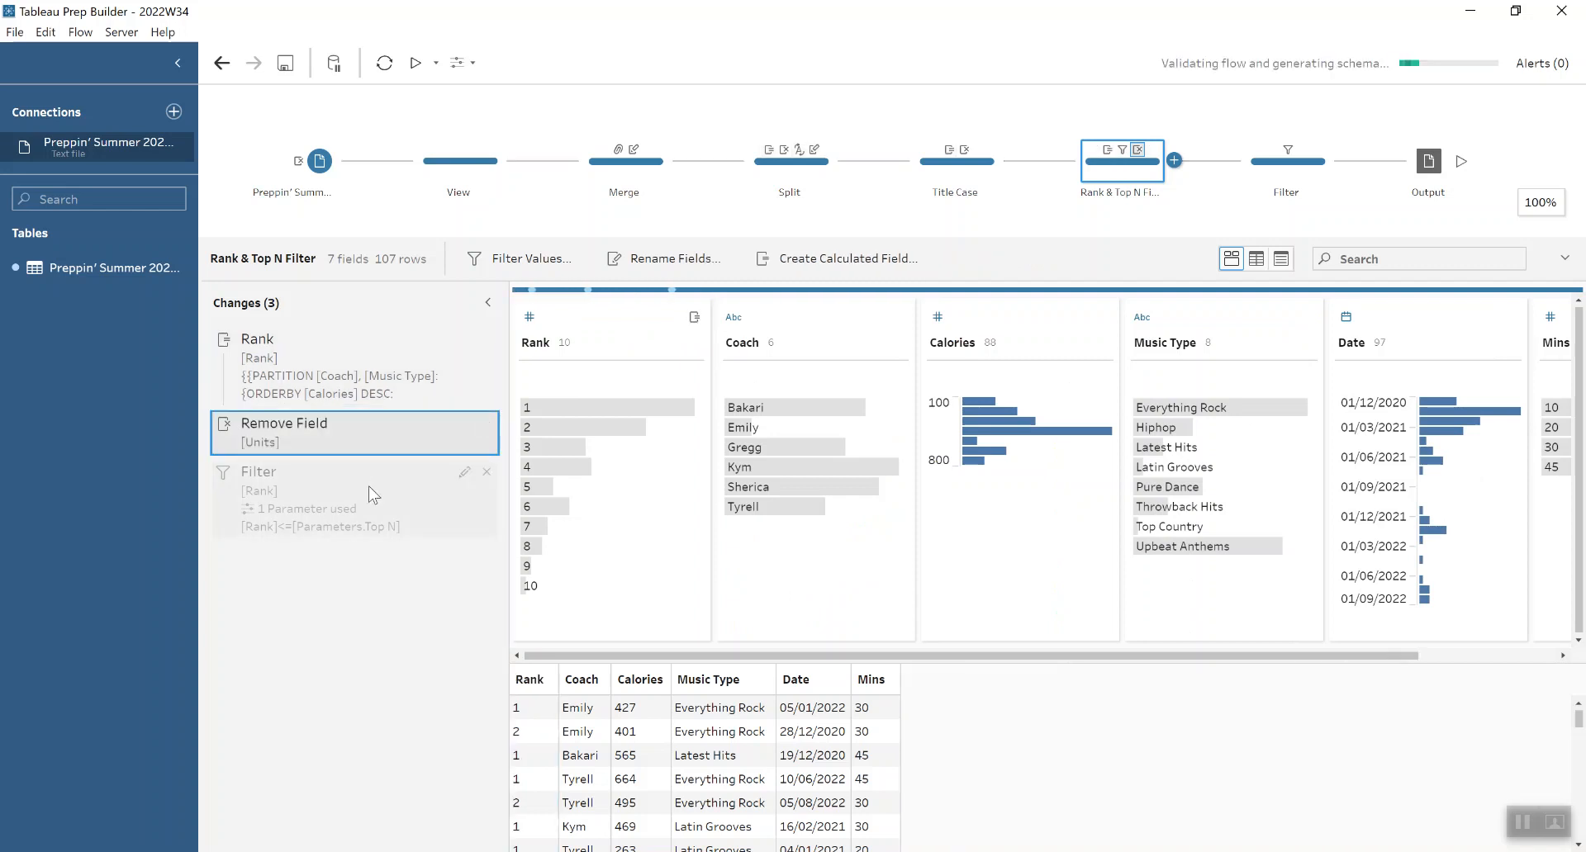
pyautogui.click(389, 499)
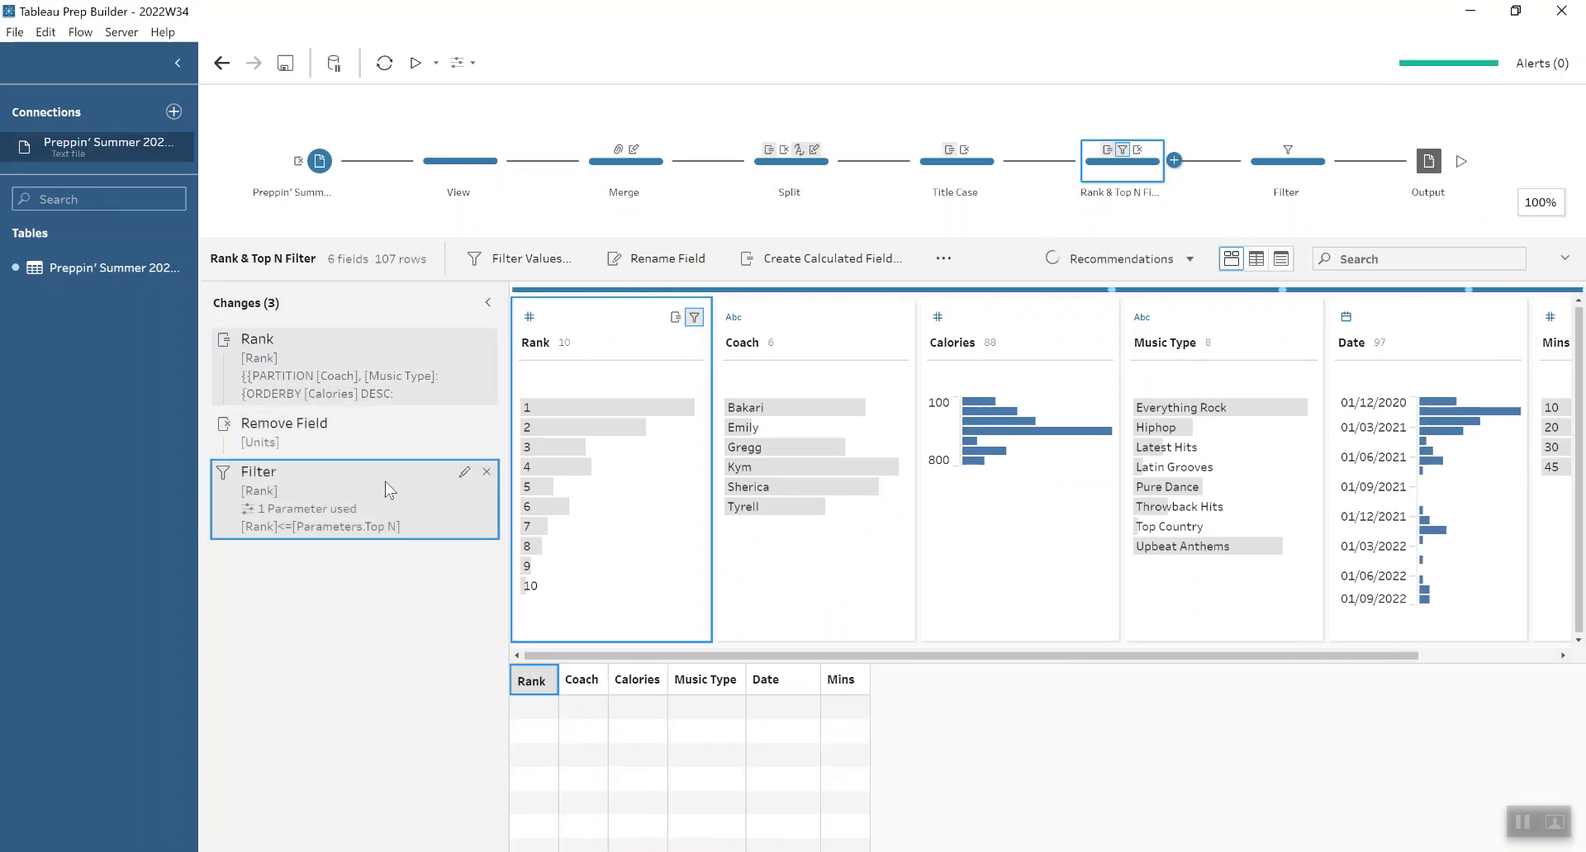
pyautogui.click(464, 473)
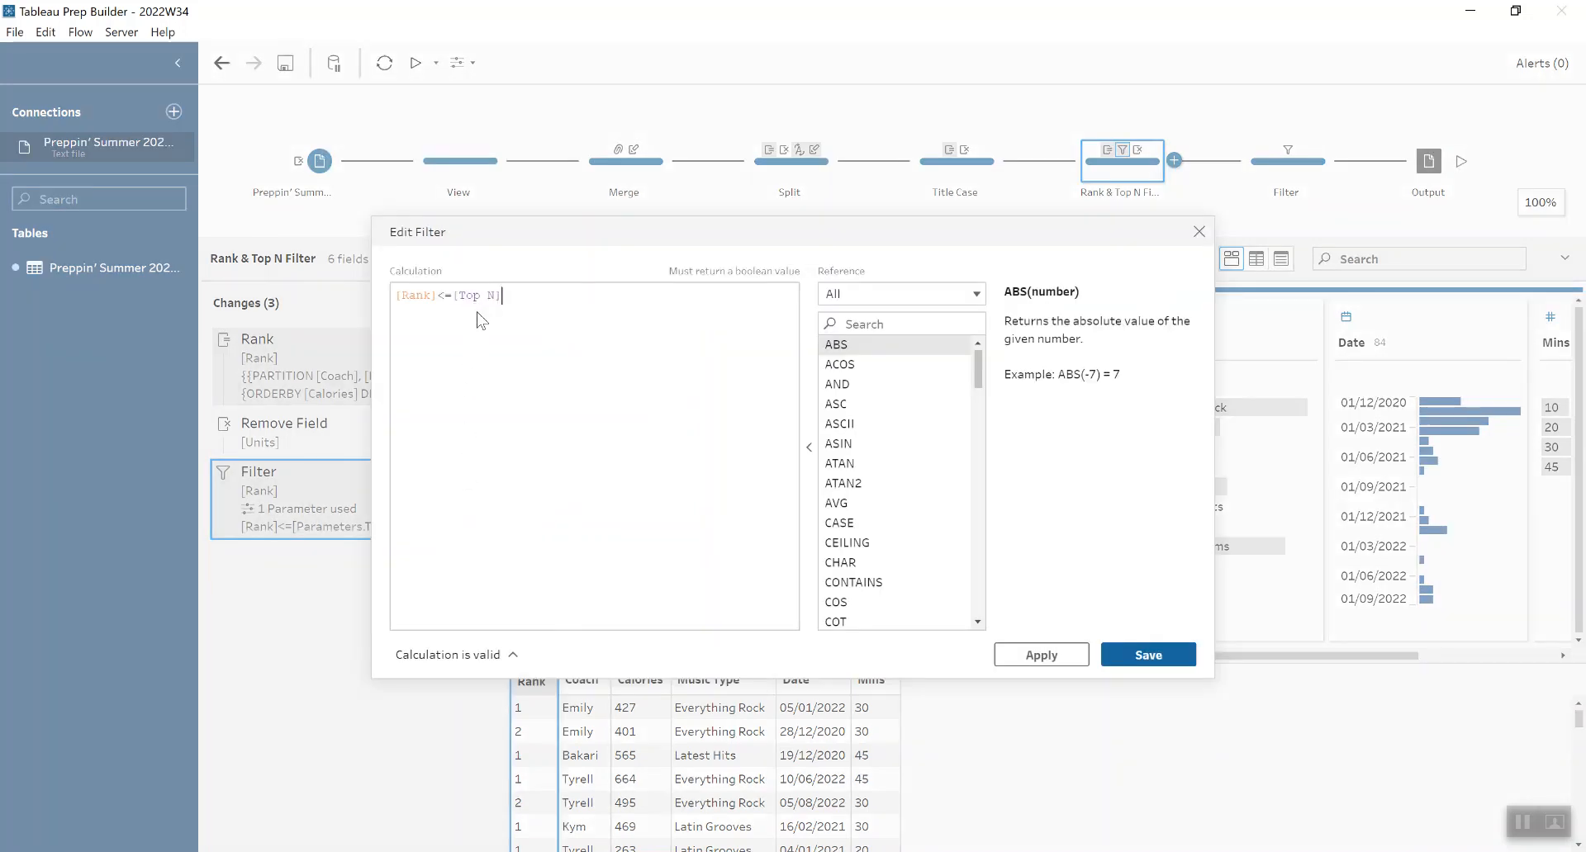
pyautogui.click(1198, 232)
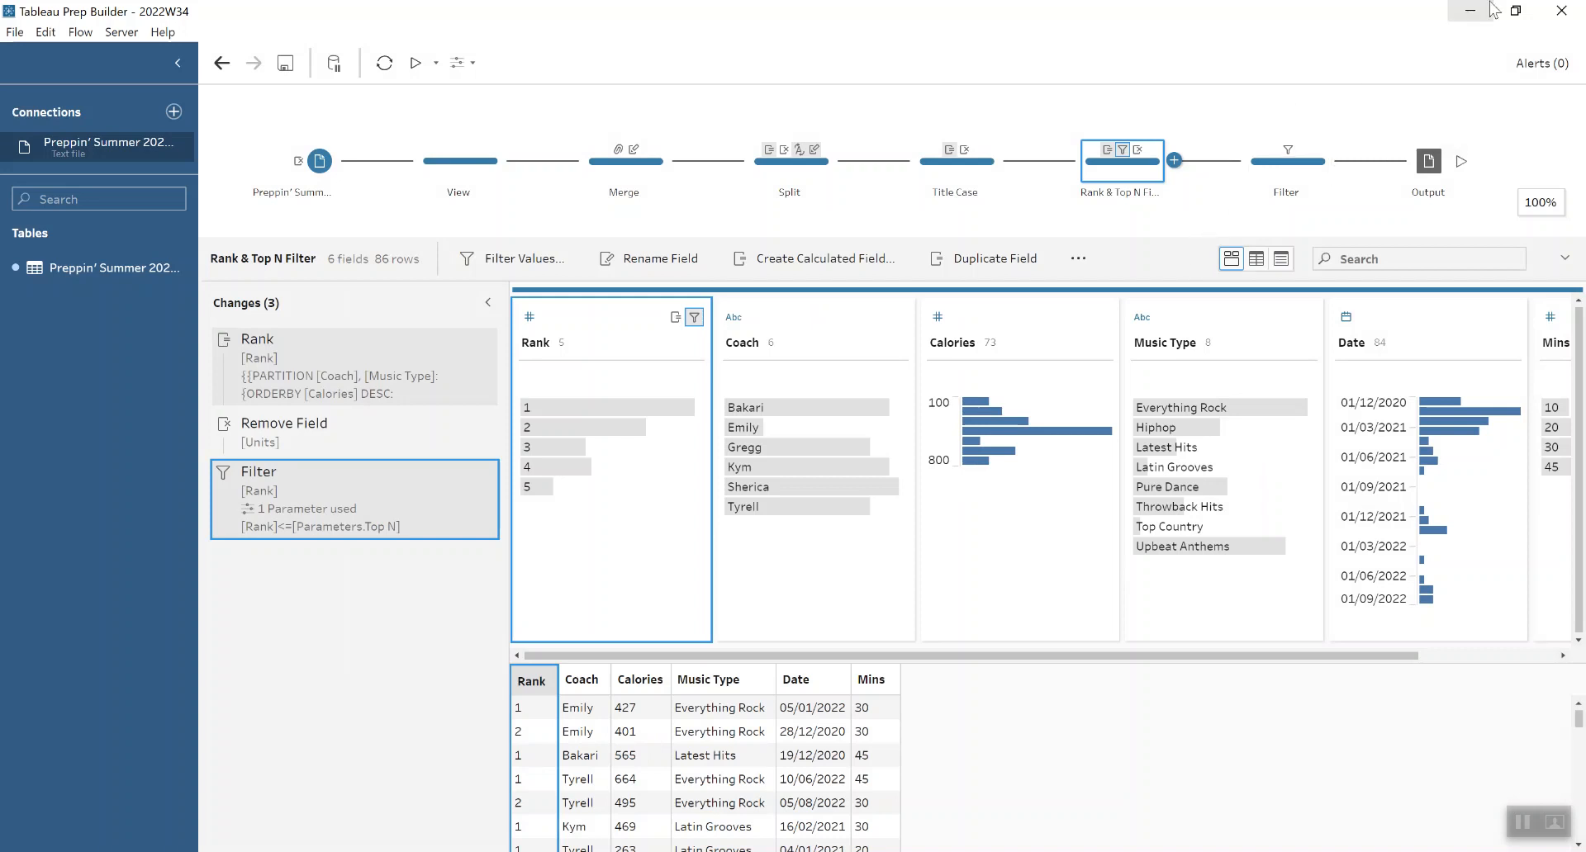
# Open the Filter step and read its calculation using the Coach and Music Type parameters, closing it without changes.
pyautogui.click(1262, 180)
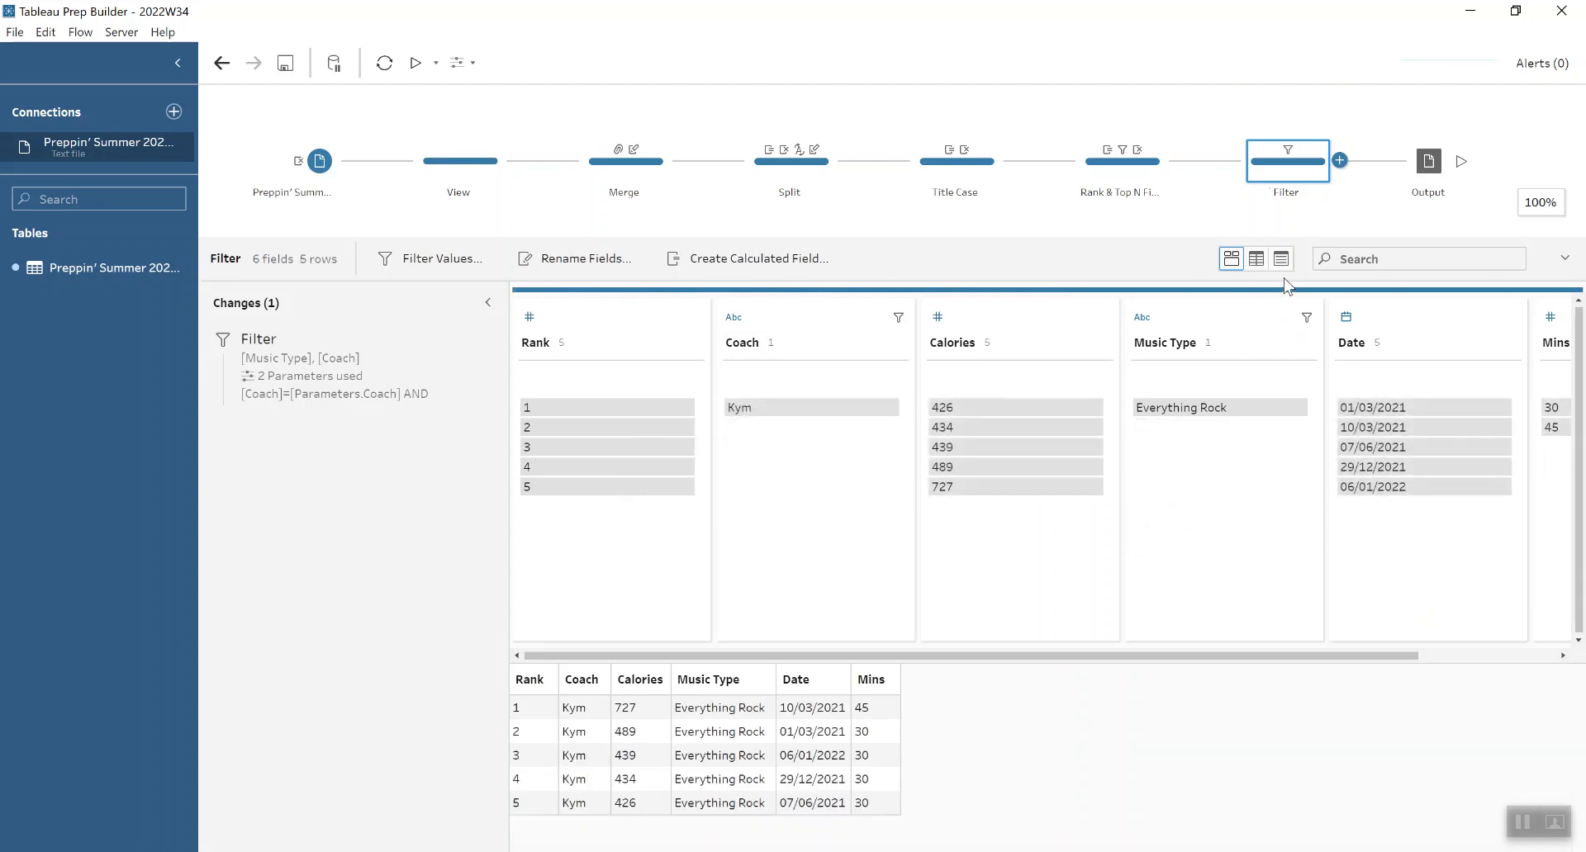
pyautogui.moveTo(463, 351)
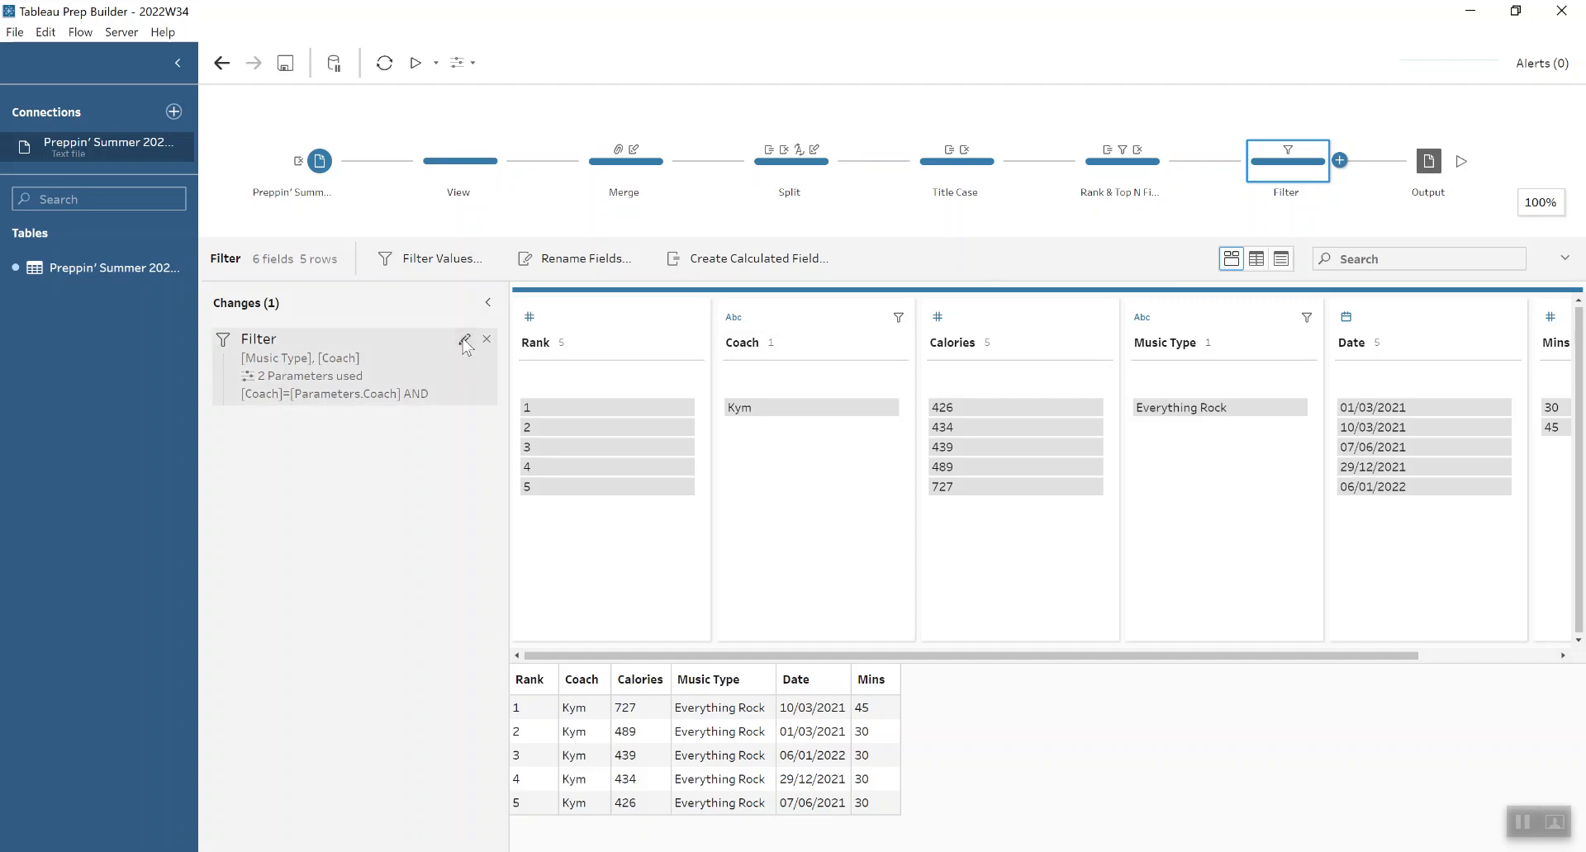
pyautogui.click(465, 341)
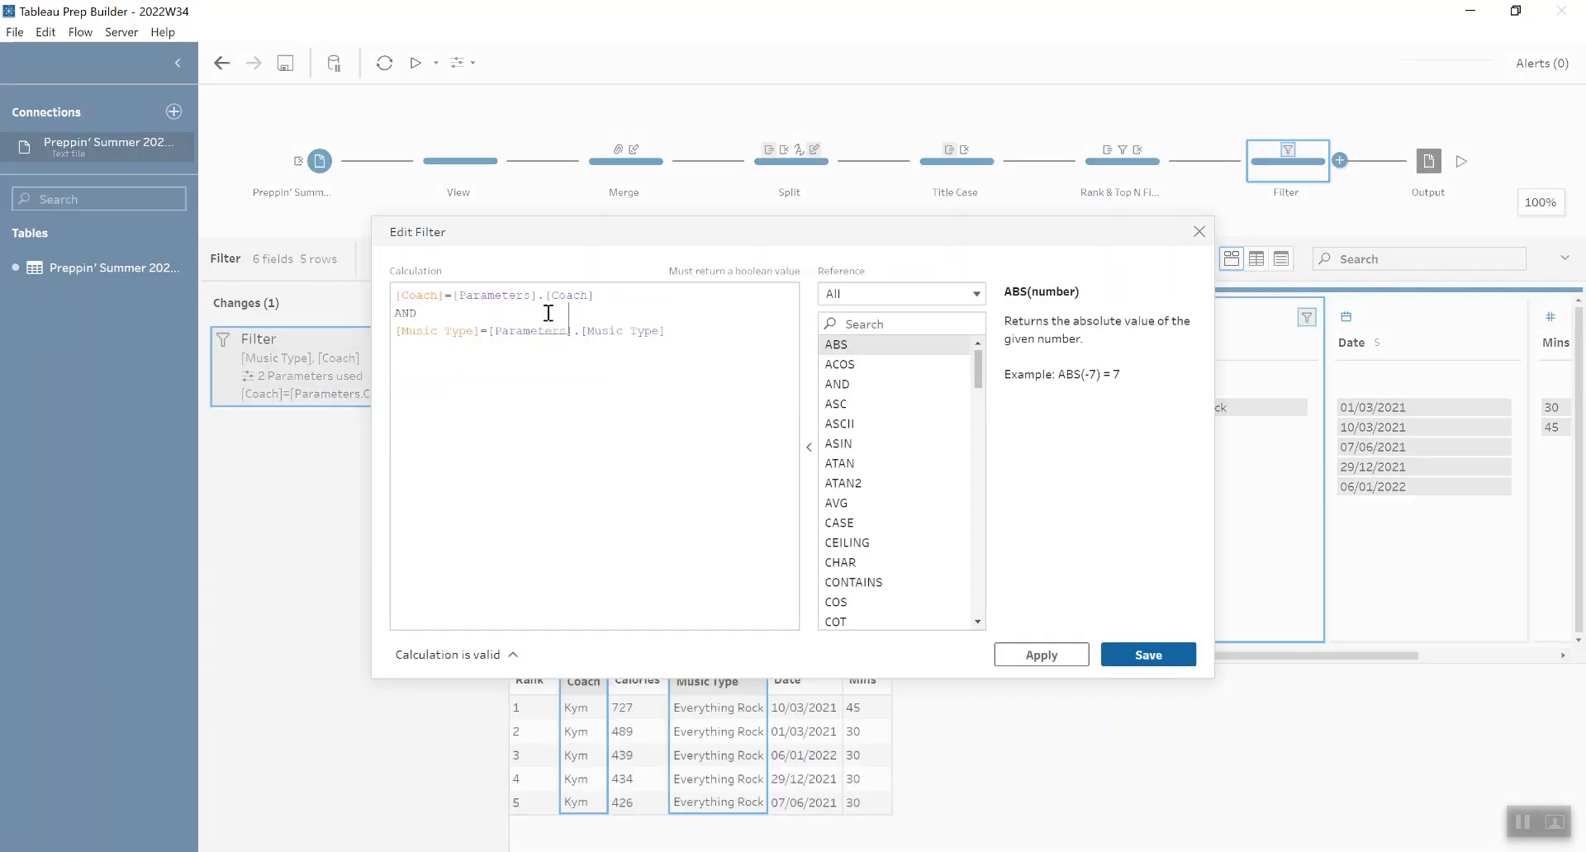
pyautogui.click(1199, 232)
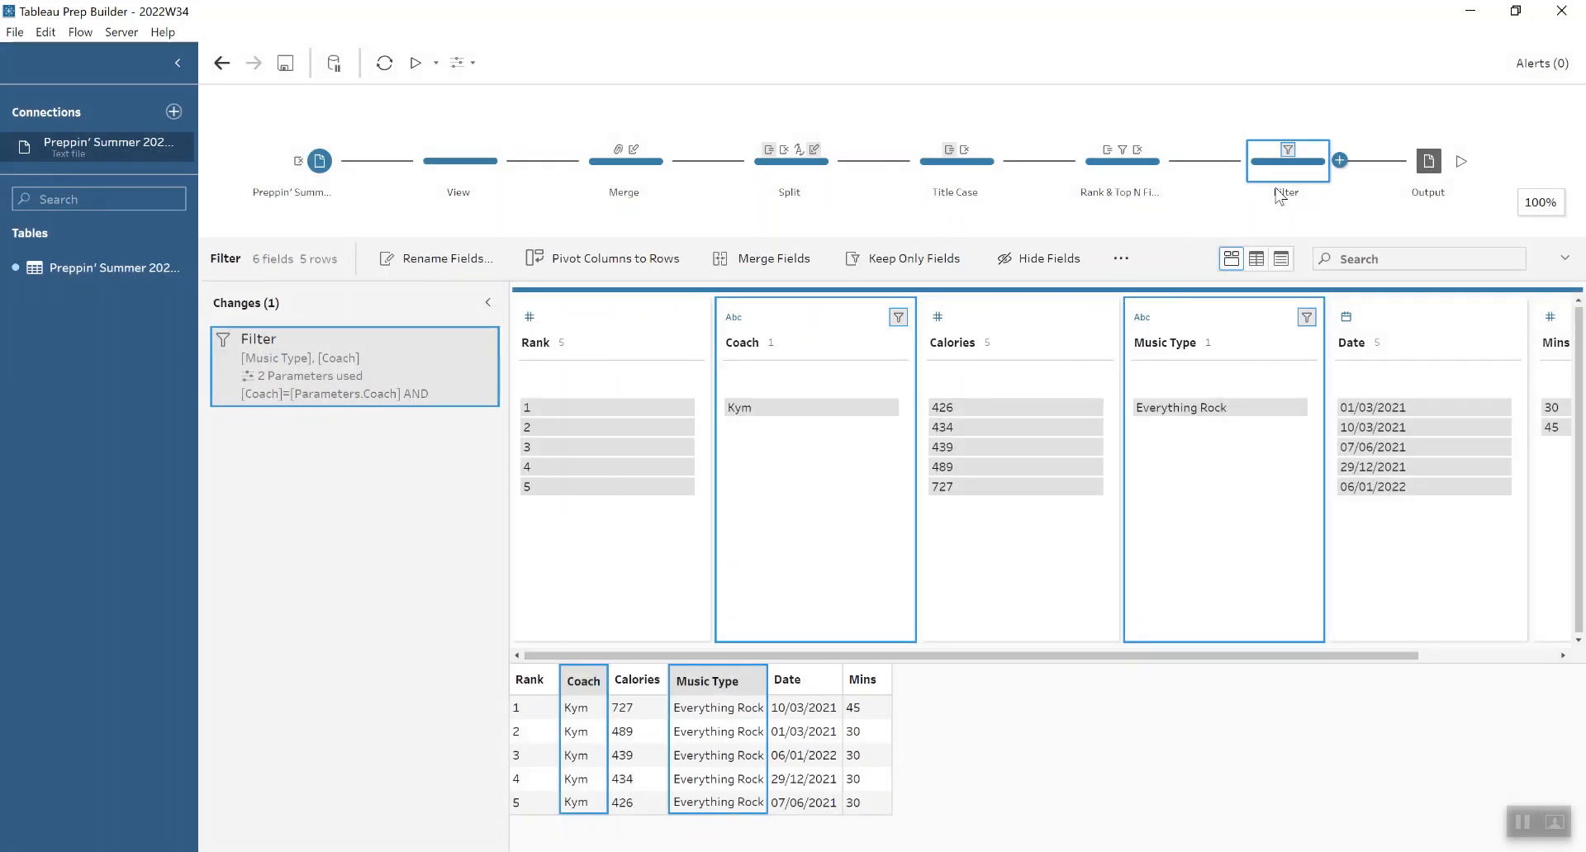
# Open the Output step and examine how parameters are inserted into the output file name, including the list of available parameters.
pyautogui.click(1444, 161)
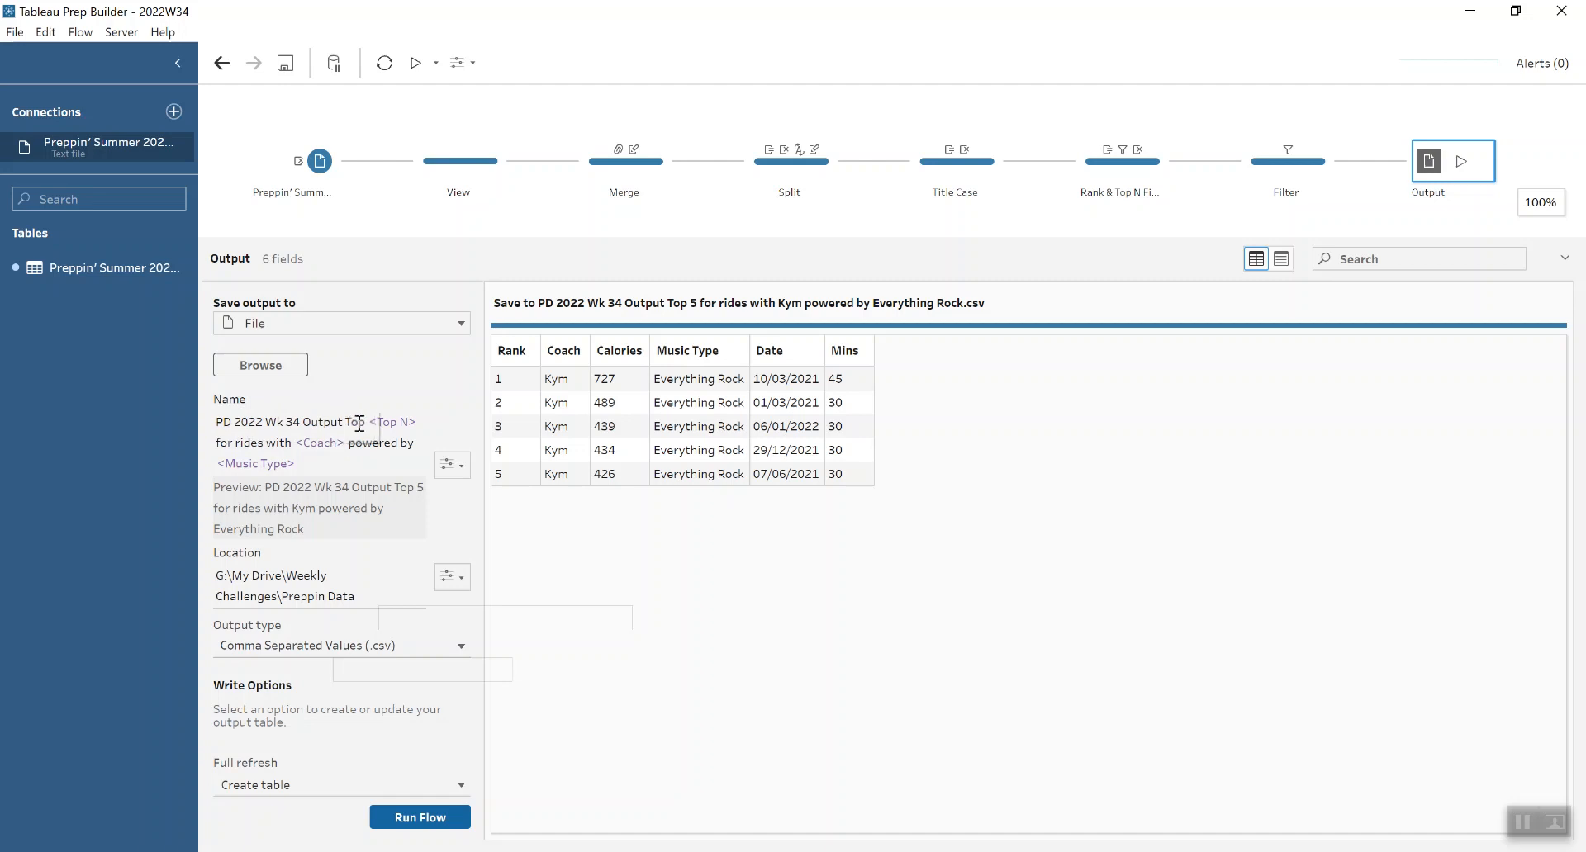
pyautogui.click(447, 467)
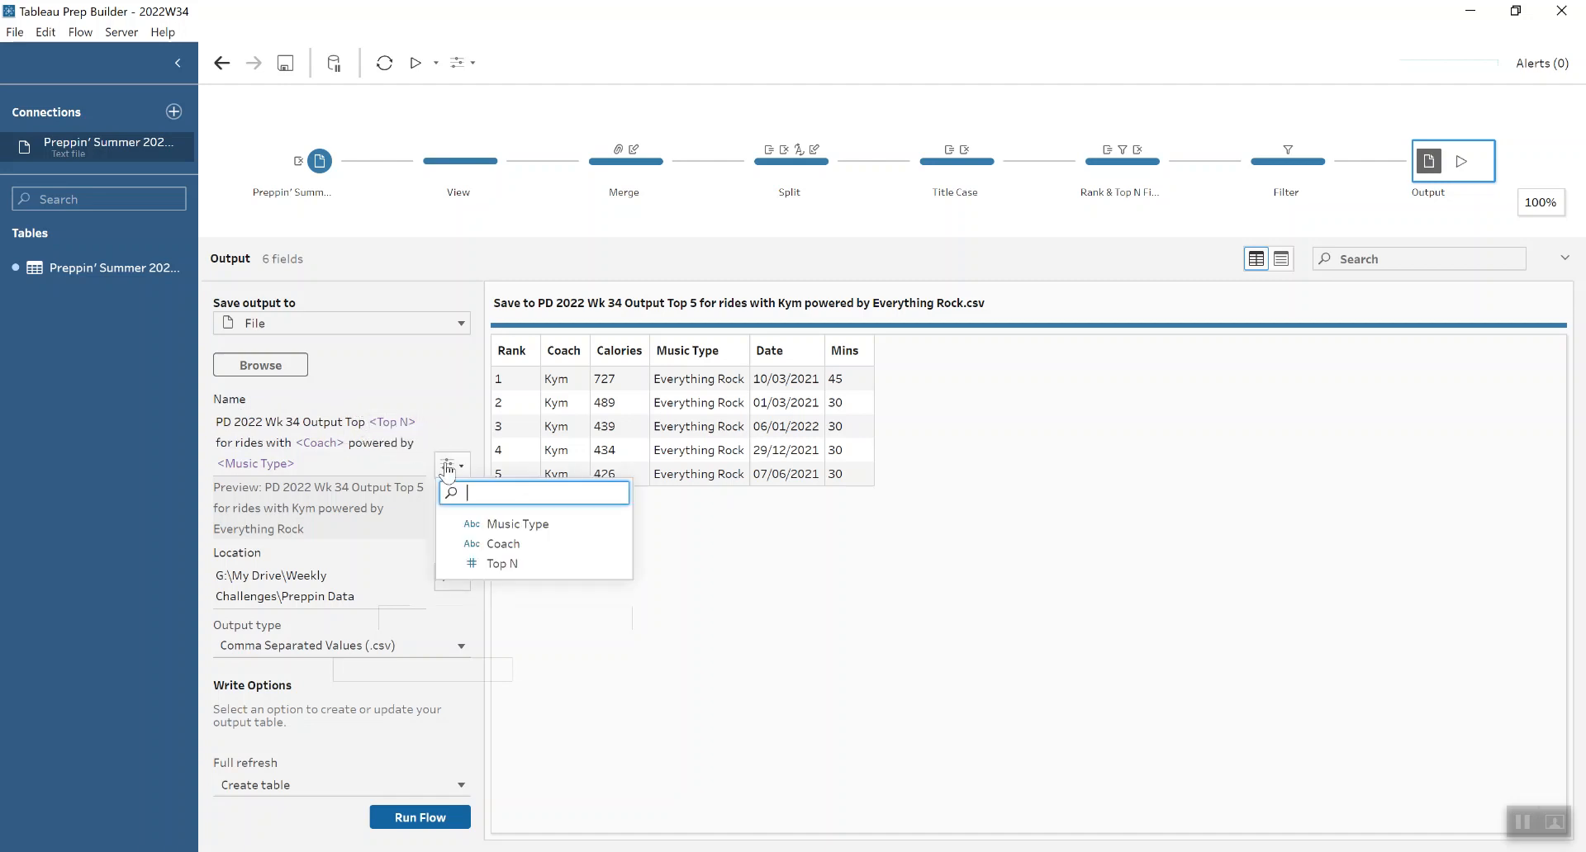
pyautogui.click(394, 442)
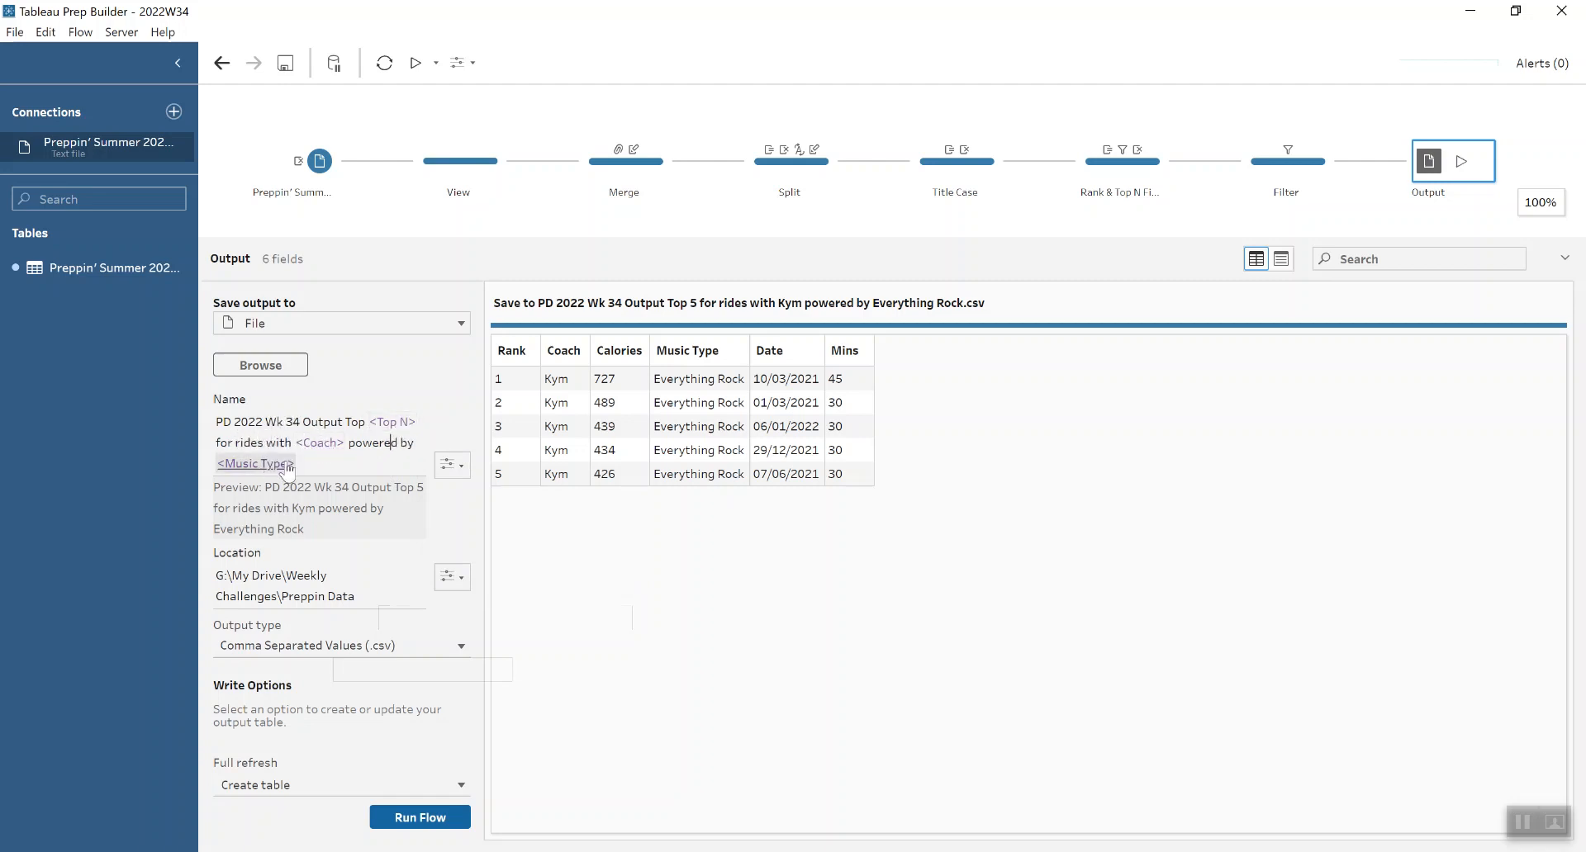
pyautogui.click(327, 461)
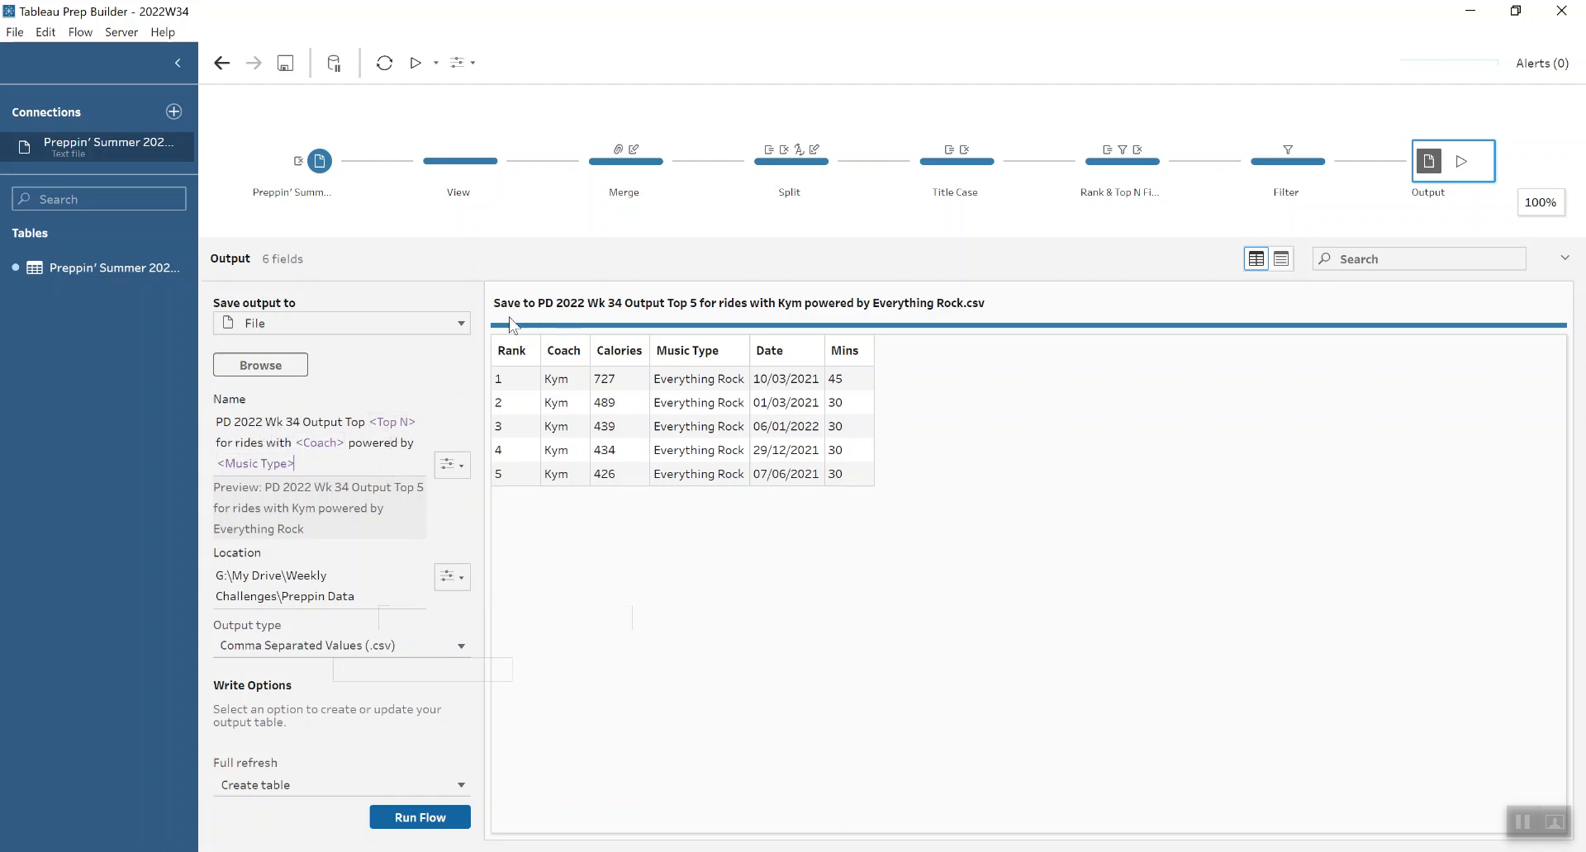